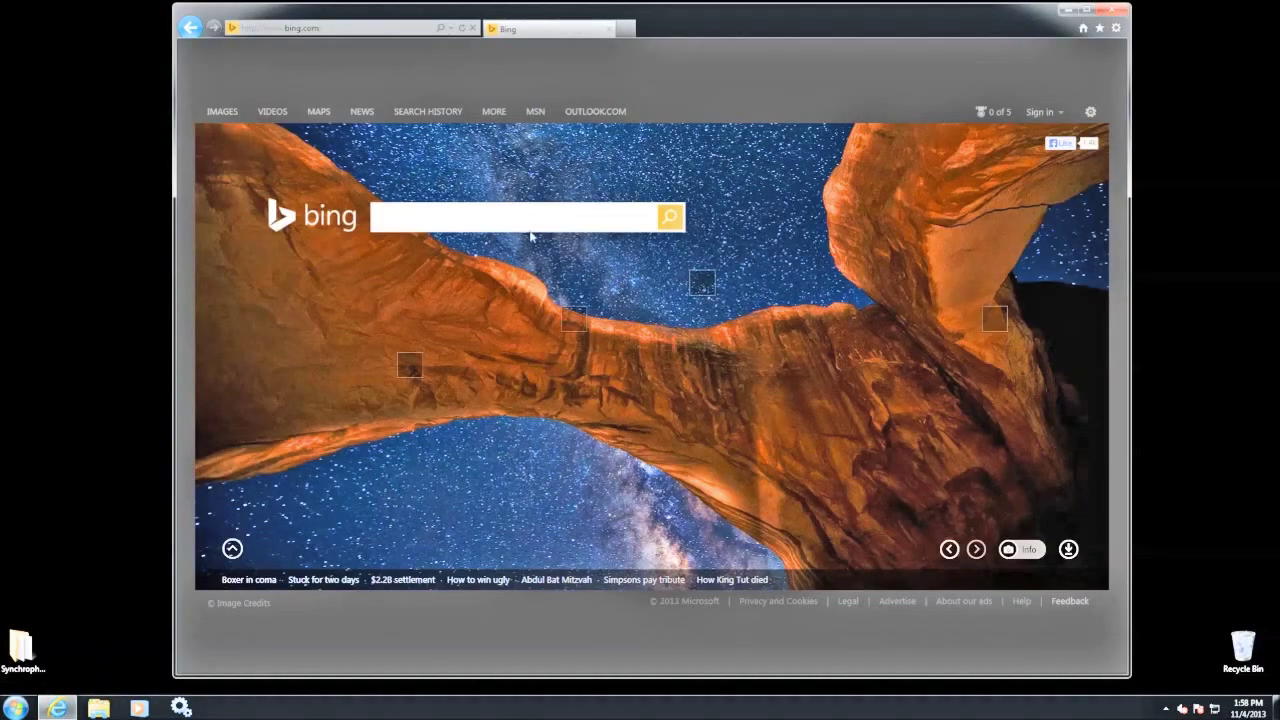
Step: Search Bing for 'openpdc' and open the openPDC CodePlex project site
{"action": "left_click", "coordinate": [537, 212]}
{"action": "type", "text": "ope"}
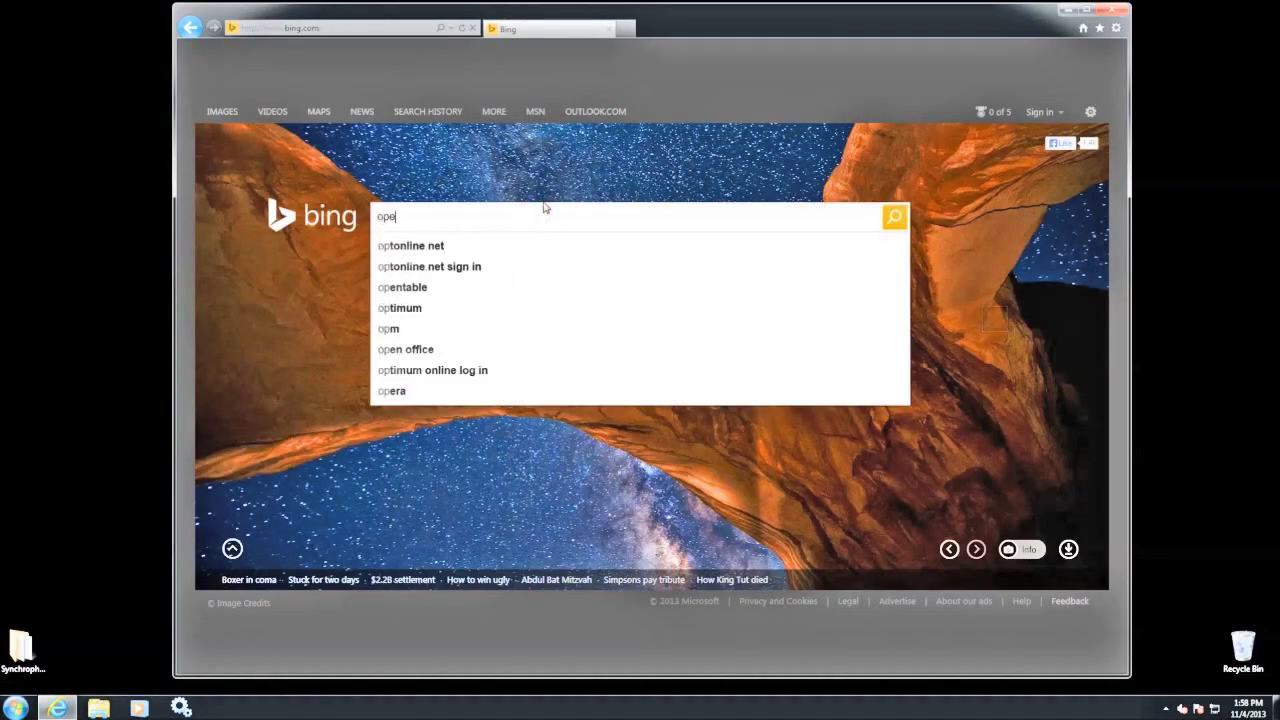
{"action": "type", "text": "npdc"}
{"action": "key", "text": "Return"}
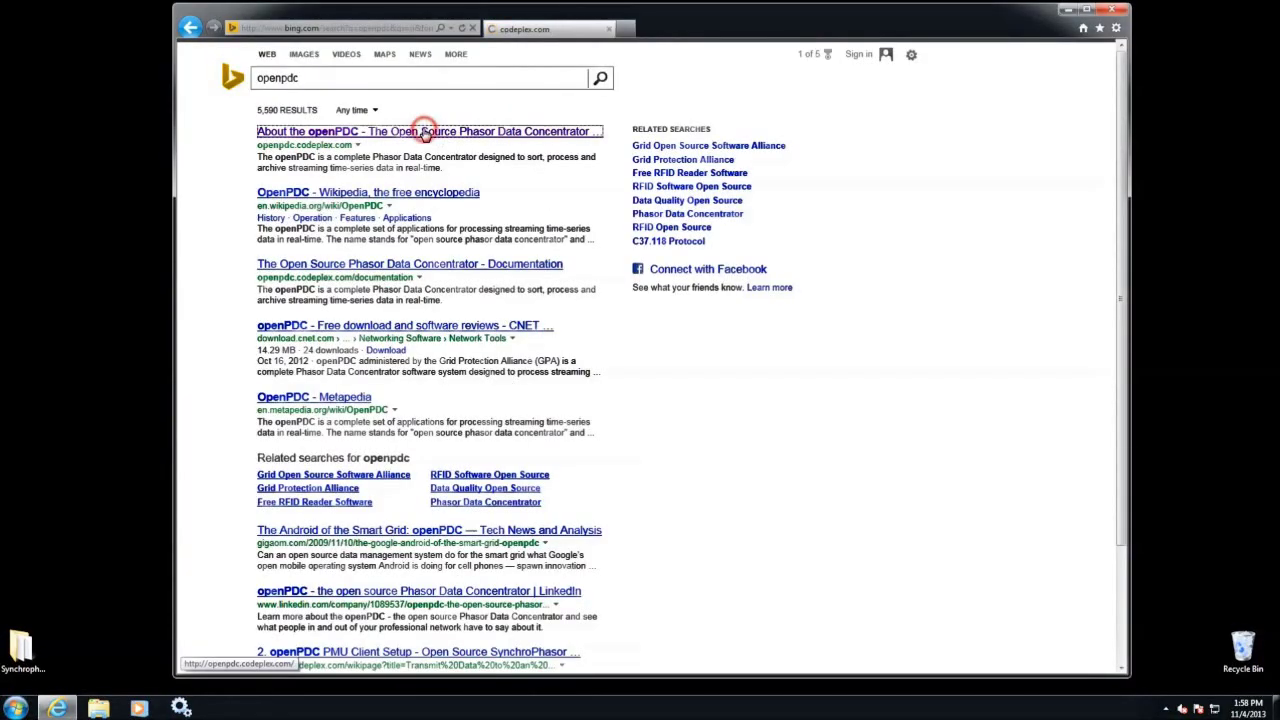
{"action": "left_click", "coordinate": [425, 133]}
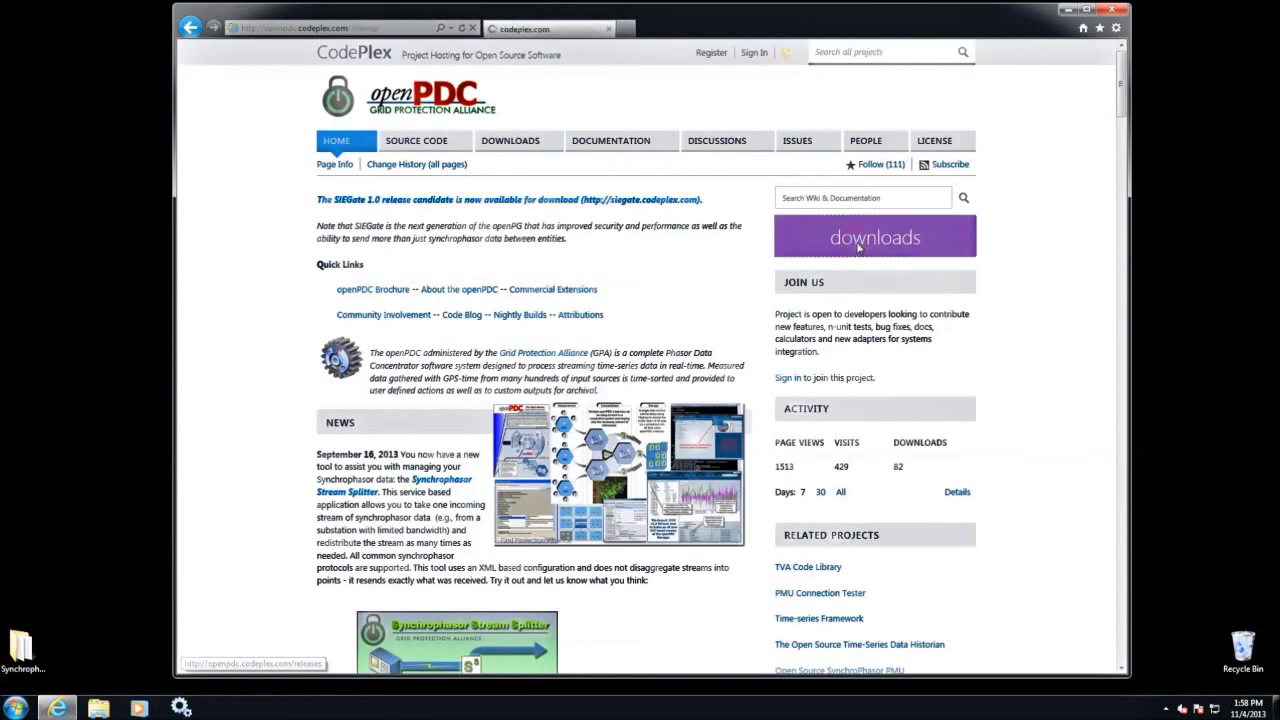
Step: Save Synchrophasor.Installs.zip from the openPDC v2.0 RC2 downloads page
{"action": "left_click", "coordinate": [858, 249]}
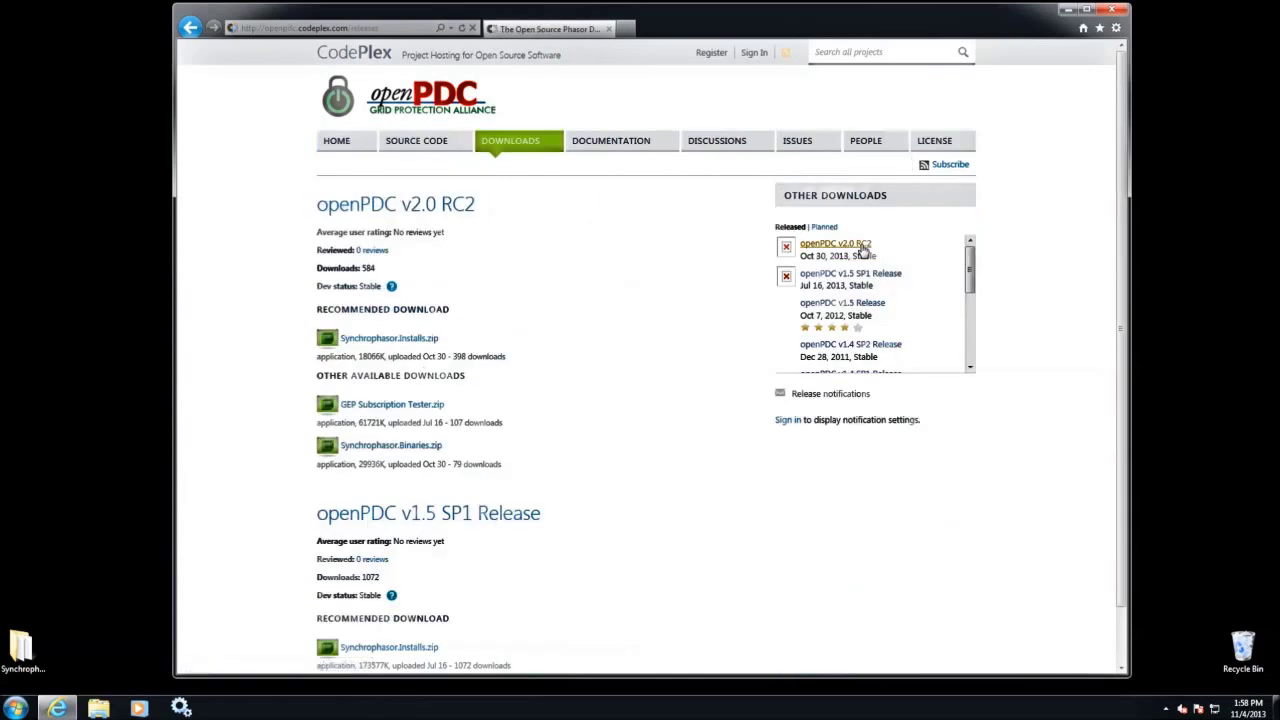
{"action": "left_click", "coordinate": [430, 210]}
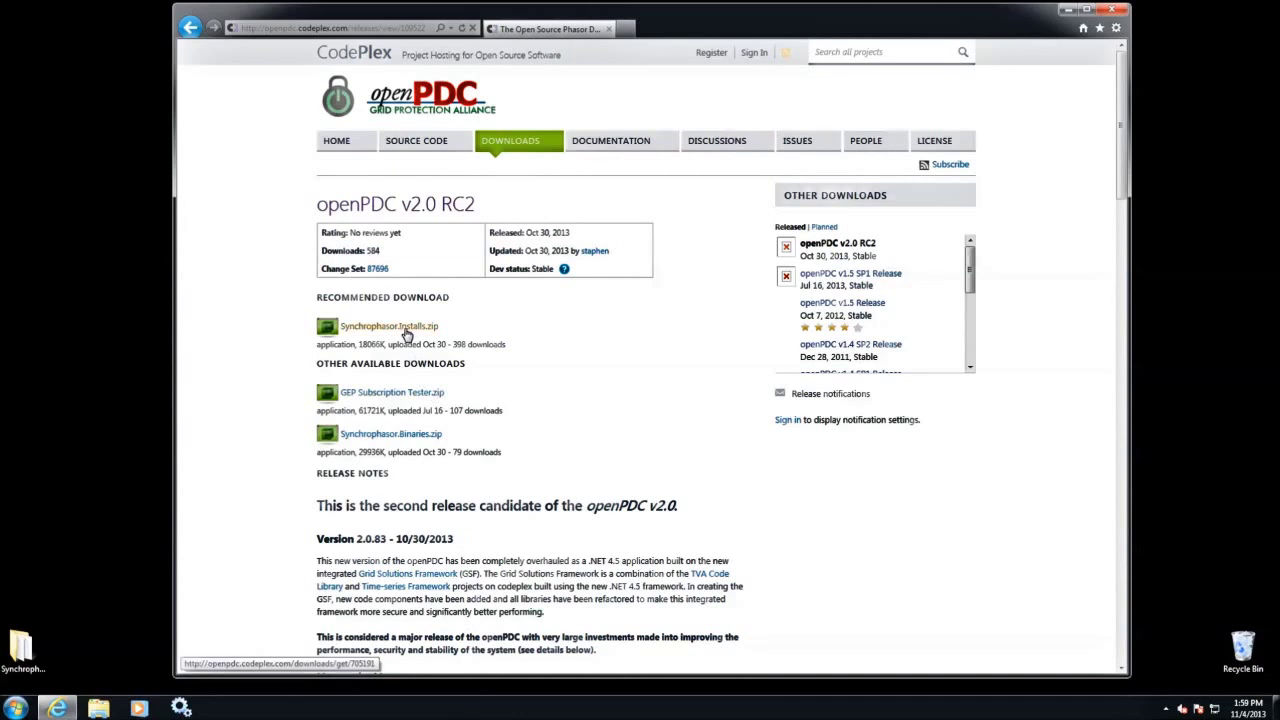
{"action": "left_click", "coordinate": [407, 334]}
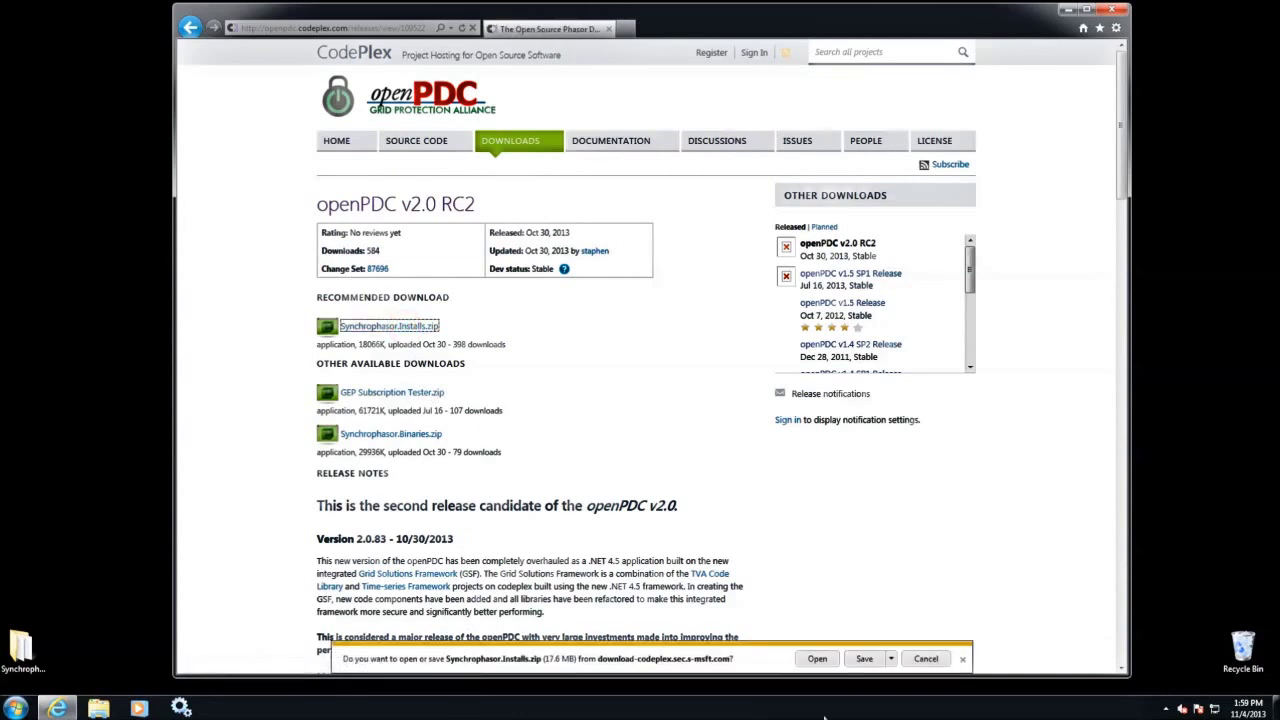
{"action": "left_click", "coordinate": [855, 659]}
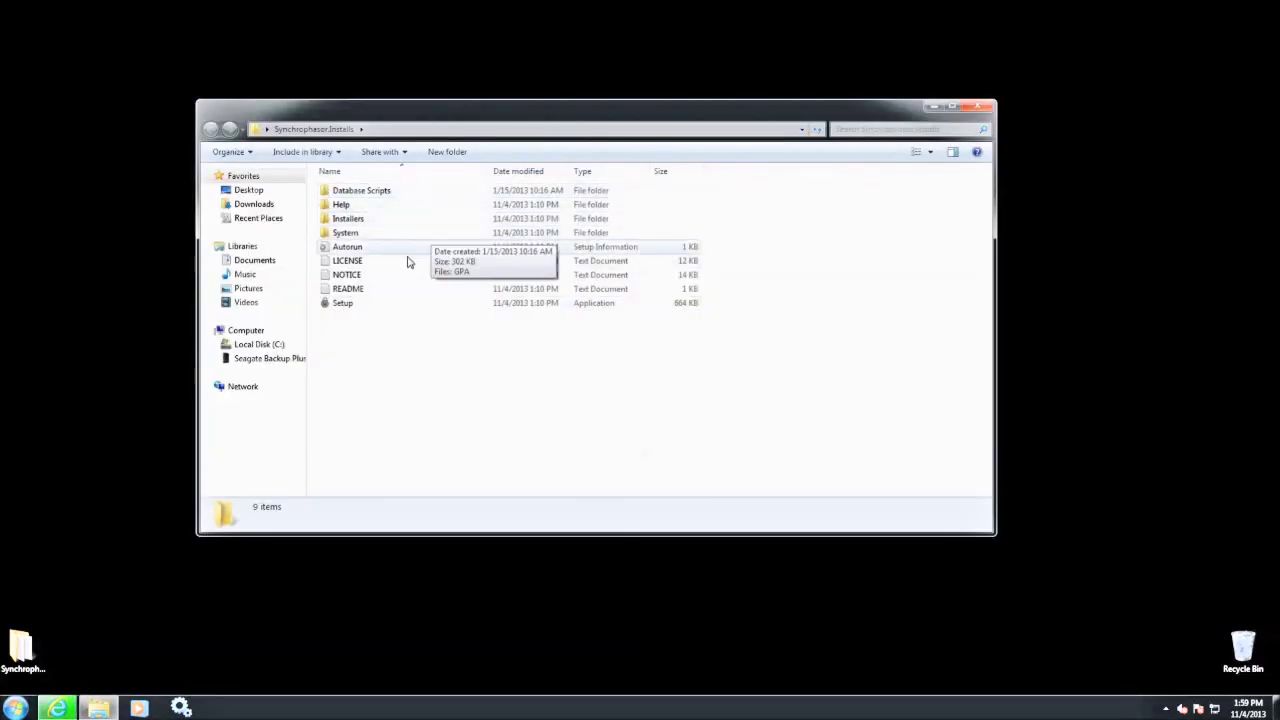
{"action": "mouse_move", "coordinate": [343, 303]}
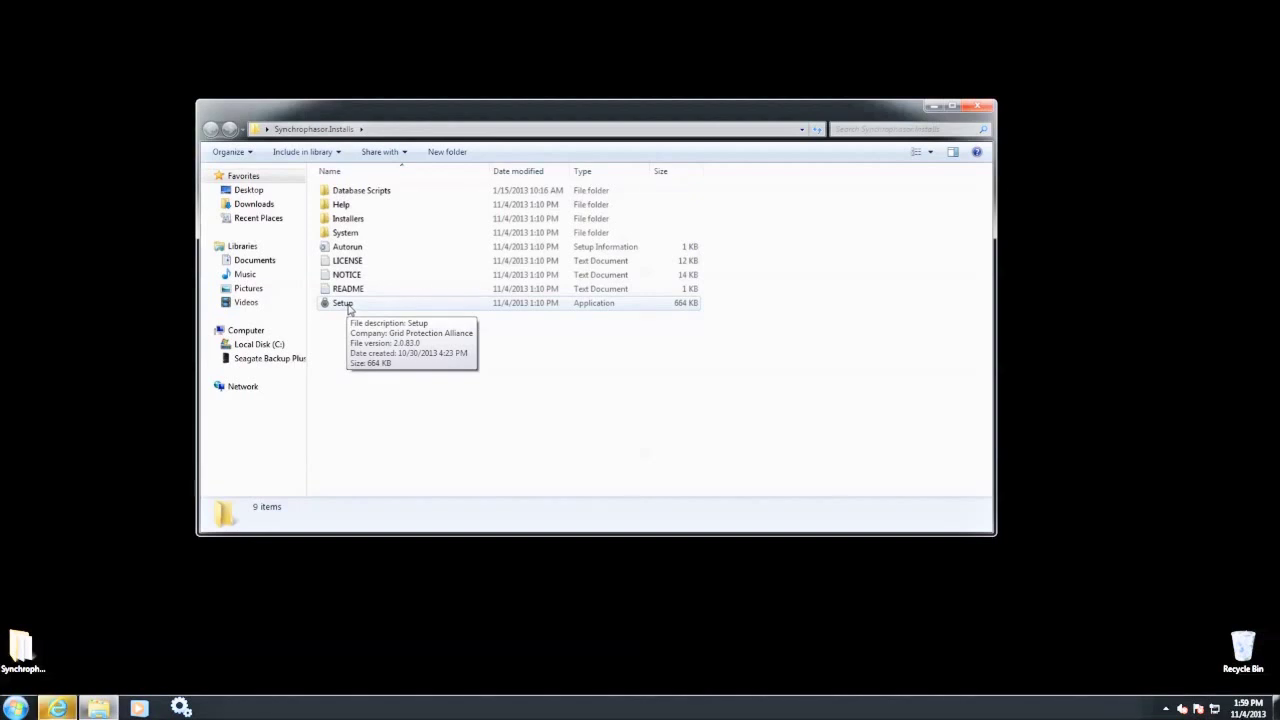
Step: Run Setup from the Synchrophasor.Installs folder and finish the openPDC Setup Wizard
{"action": "double_click", "coordinate": [348, 306]}
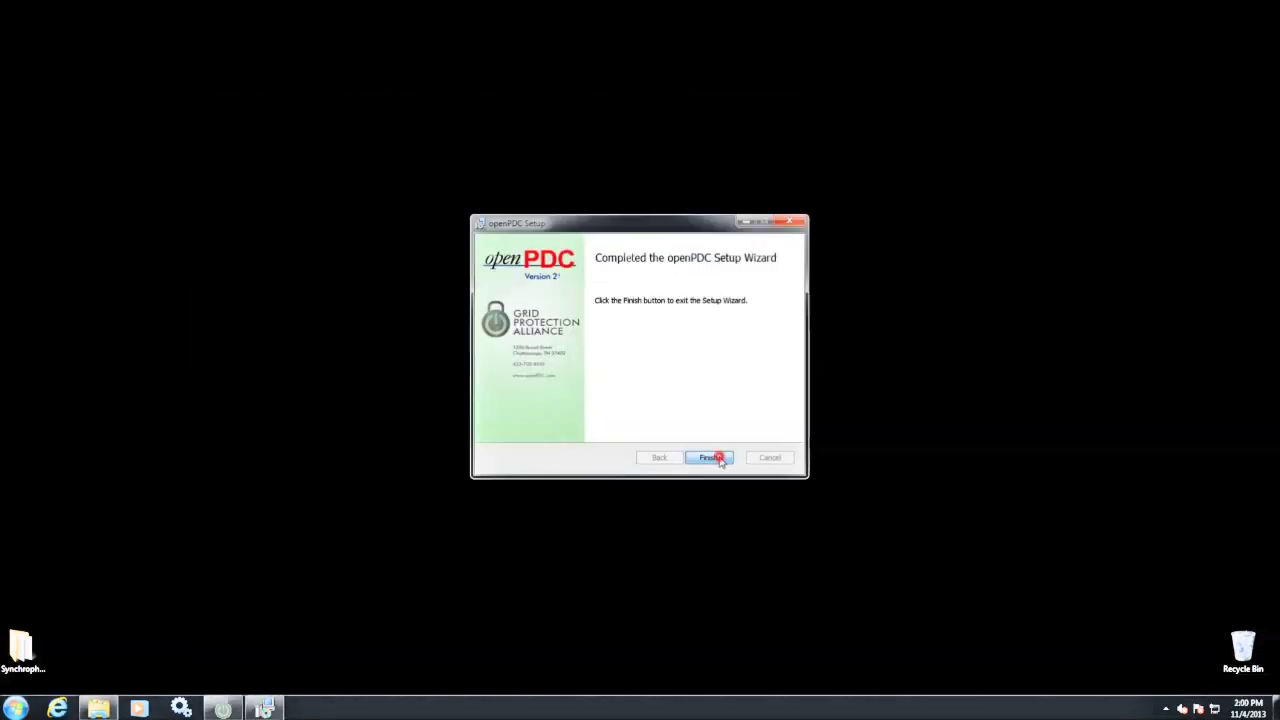
{"action": "left_click", "coordinate": [712, 458]}
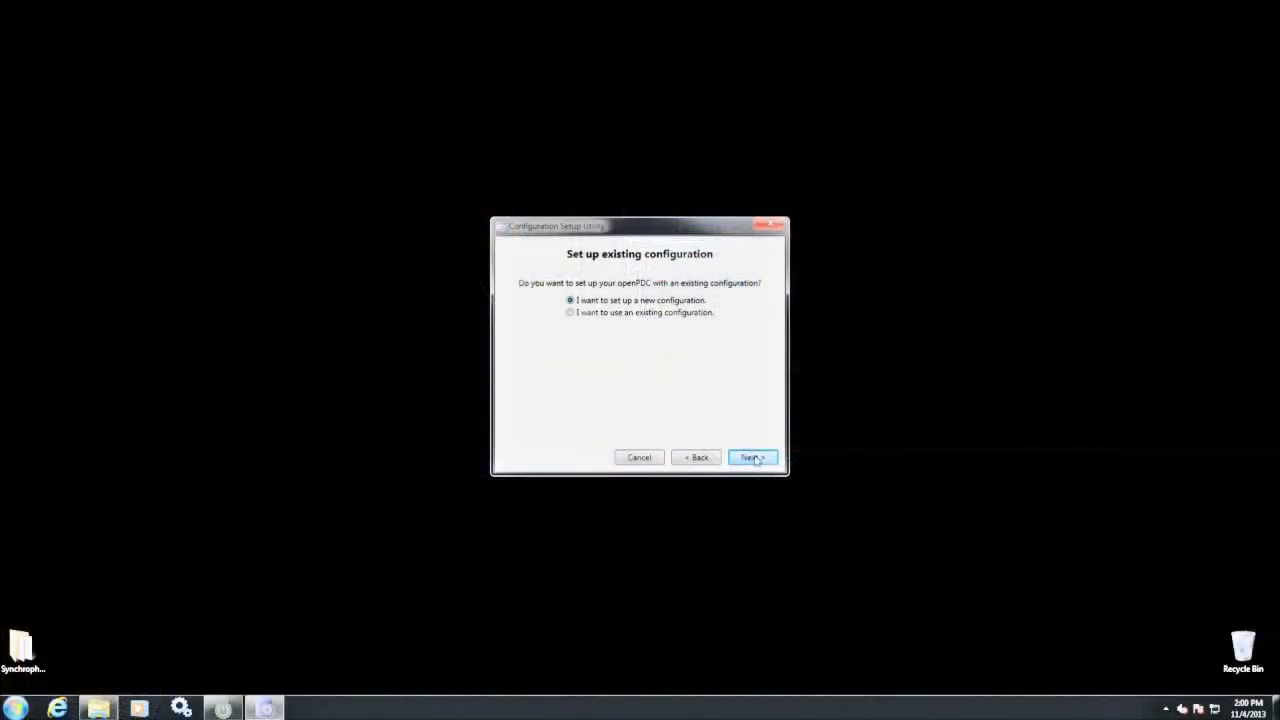
Step: Configure openPDC with a new SQLite database plus sample data, starting openPDC and its Manager
{"action": "left_click", "coordinate": [756, 459]}
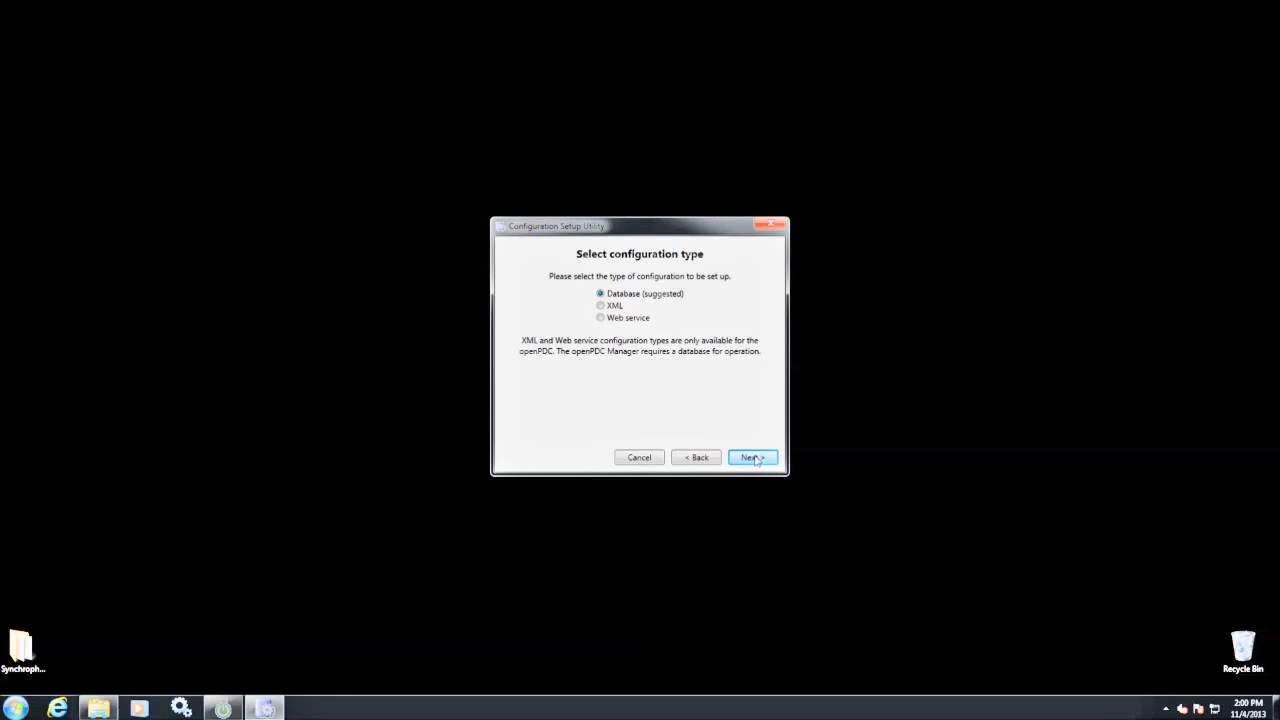
{"action": "left_click", "coordinate": [755, 458]}
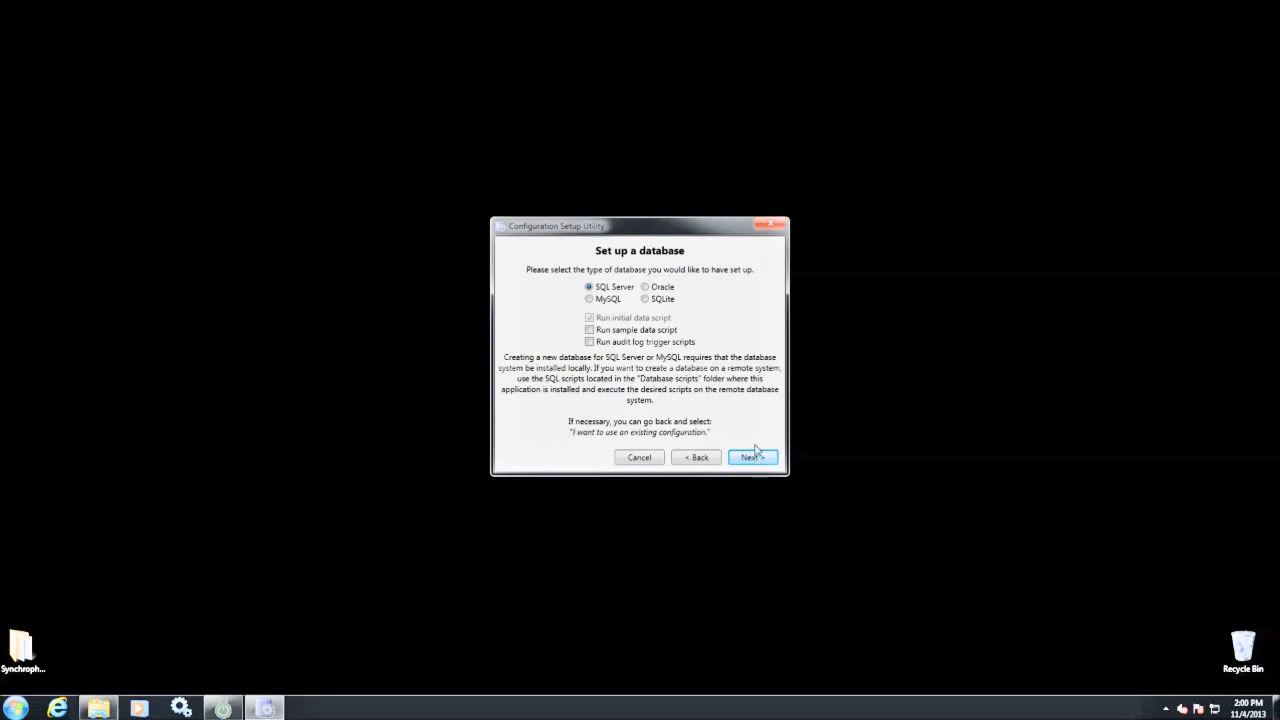
{"action": "left_click", "coordinate": [655, 300]}
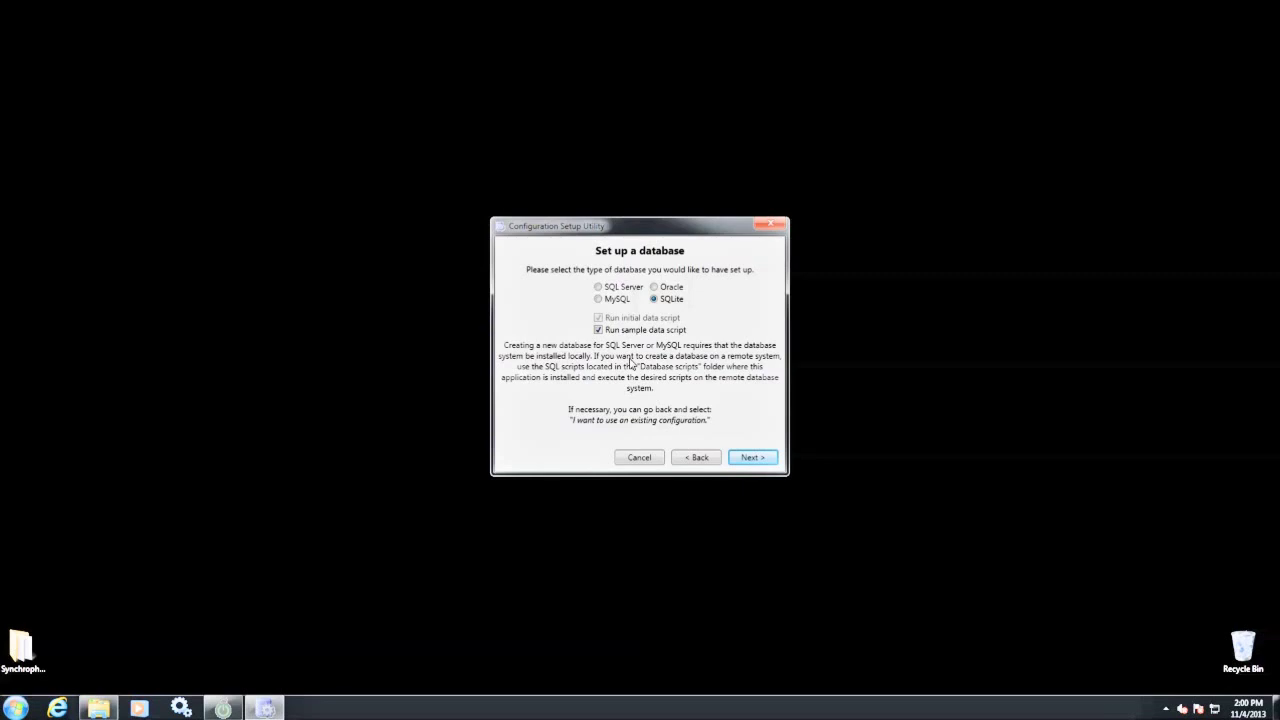
{"action": "left_click", "coordinate": [755, 455]}
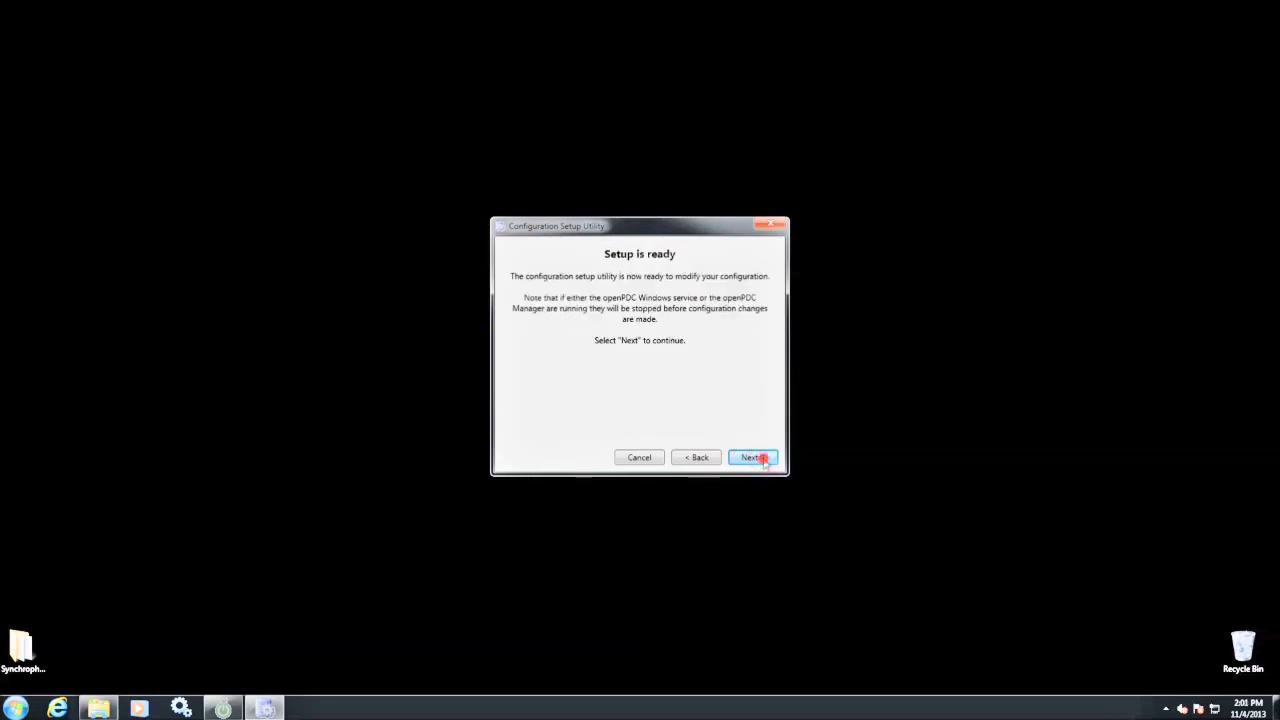
{"action": "left_click", "coordinate": [762, 458]}
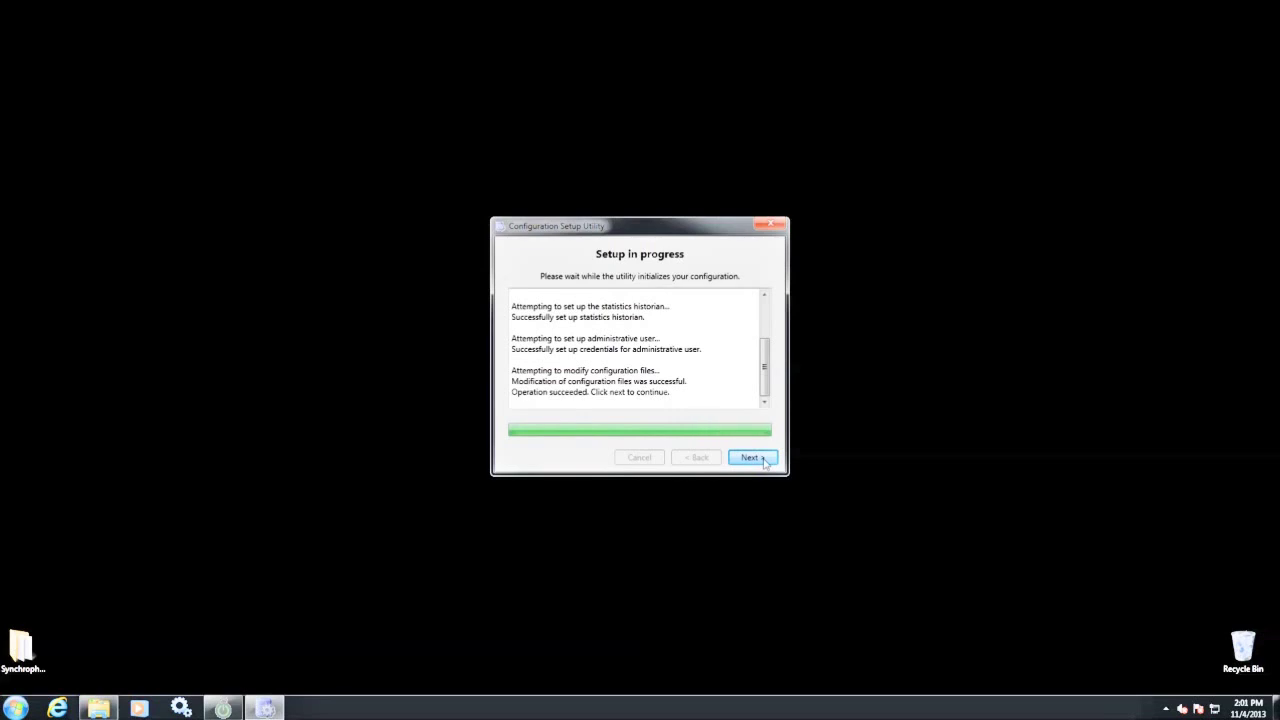
{"action": "left_click", "coordinate": [764, 459]}
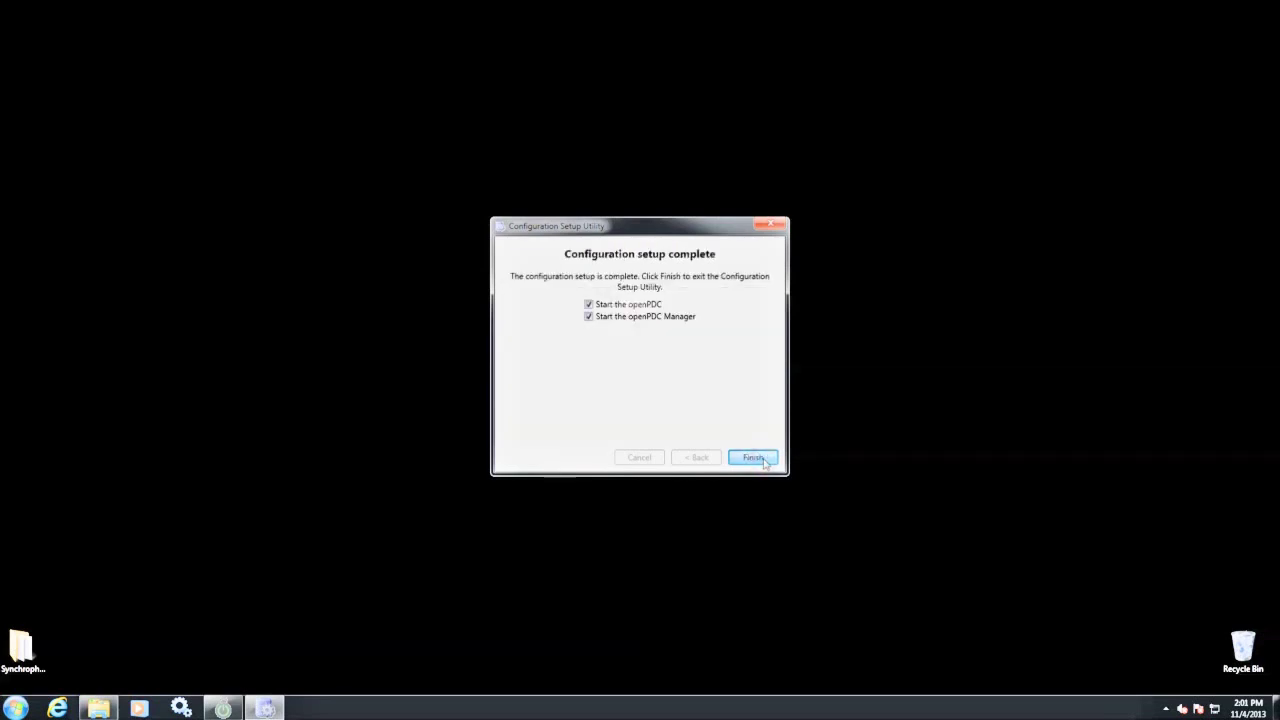
{"action": "left_click", "coordinate": [765, 460]}
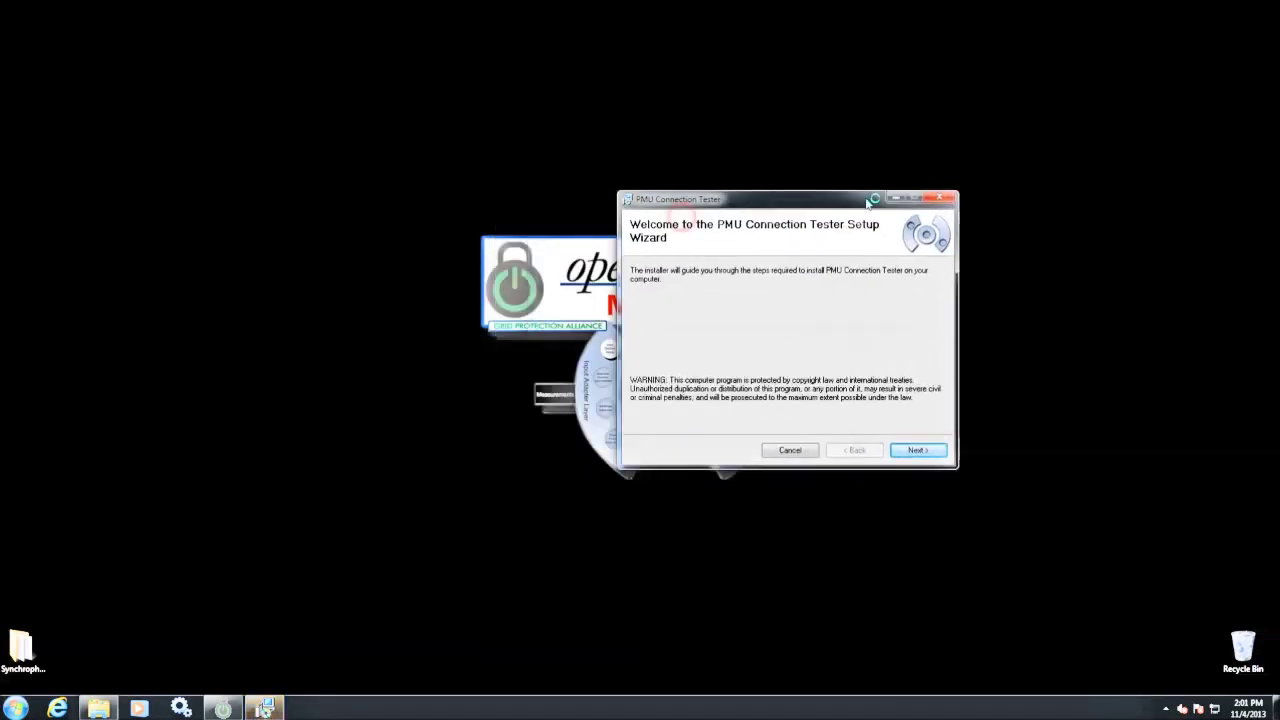
Step: Install PMU Connection Tester to the default folder for Everyone and close the installer
{"action": "left_click_drag", "start_coordinate": [836, 204], "coordinate": [1022, 206]}
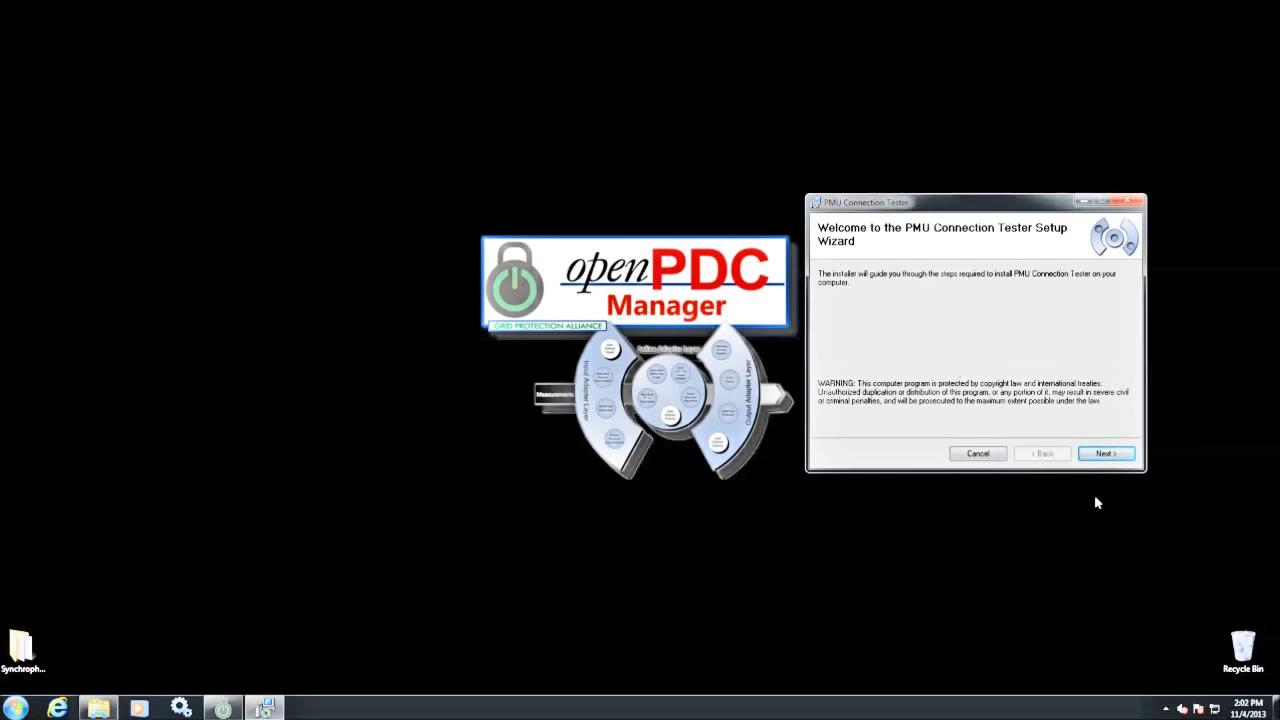
{"action": "left_click", "coordinate": [1120, 456]}
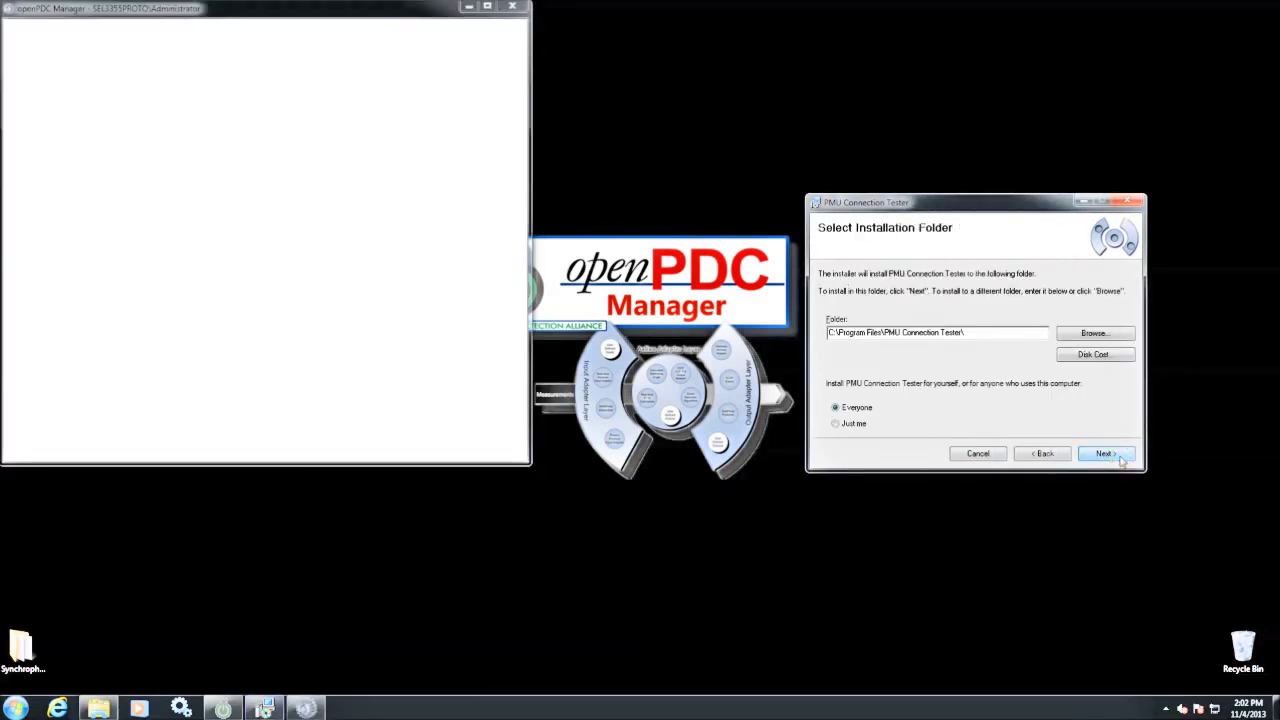
{"action": "left_click", "coordinate": [1120, 456]}
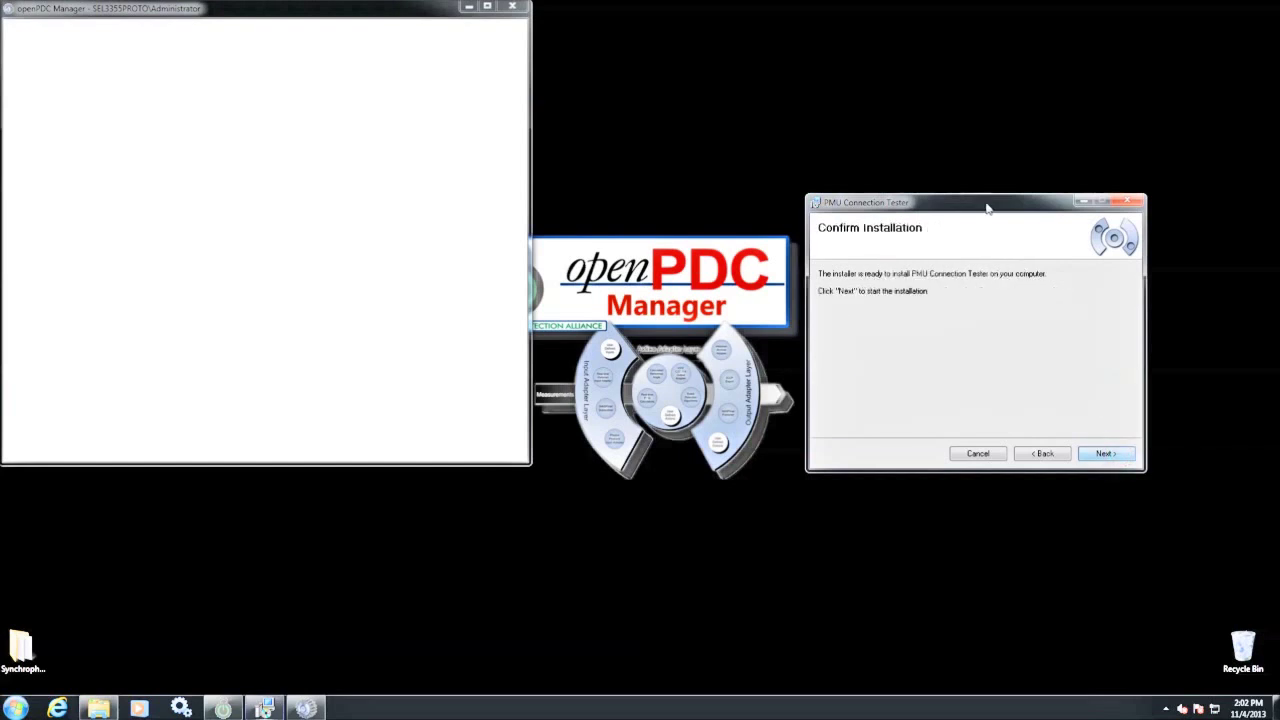
{"action": "left_click_drag", "start_coordinate": [987, 207], "coordinate": [755, 214]}
{"action": "left_click", "coordinate": [880, 461]}
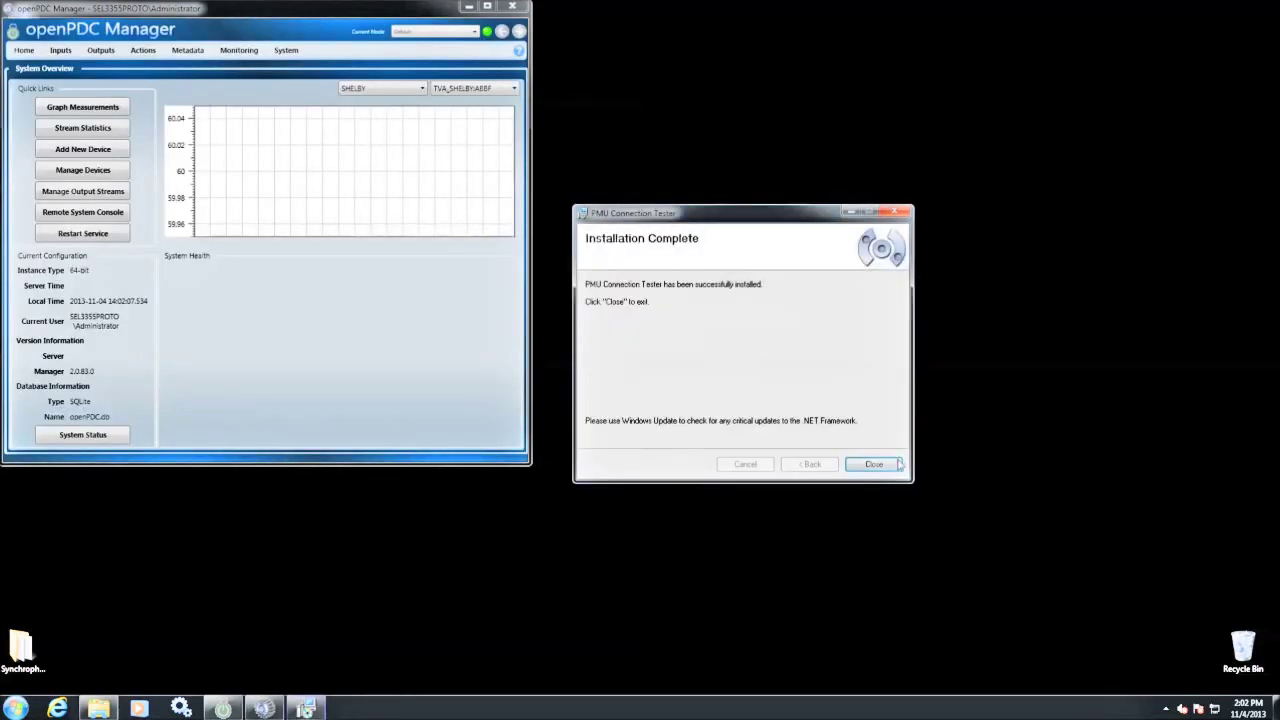
{"action": "left_click", "coordinate": [874, 464]}
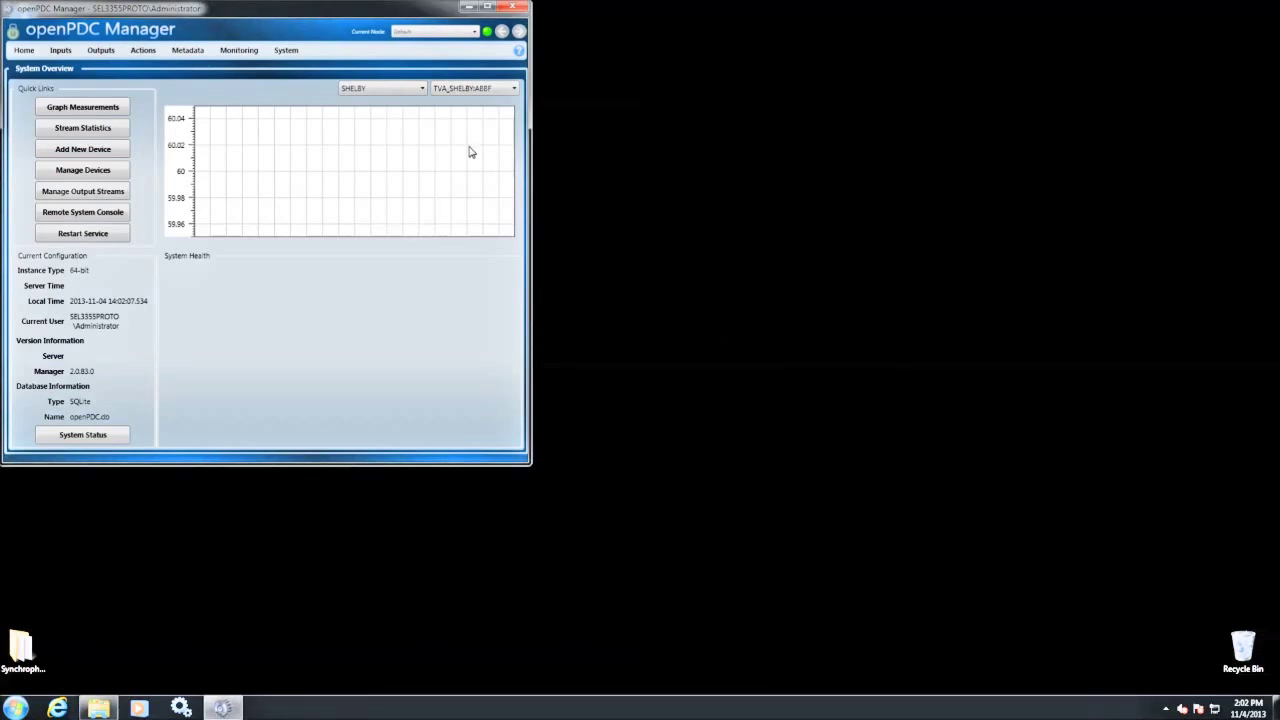
Step: Move the openPDC Manager System Overview window to the right-centre of the screen
{"action": "left_click_drag", "start_coordinate": [268, 13], "coordinate": [909, 181]}
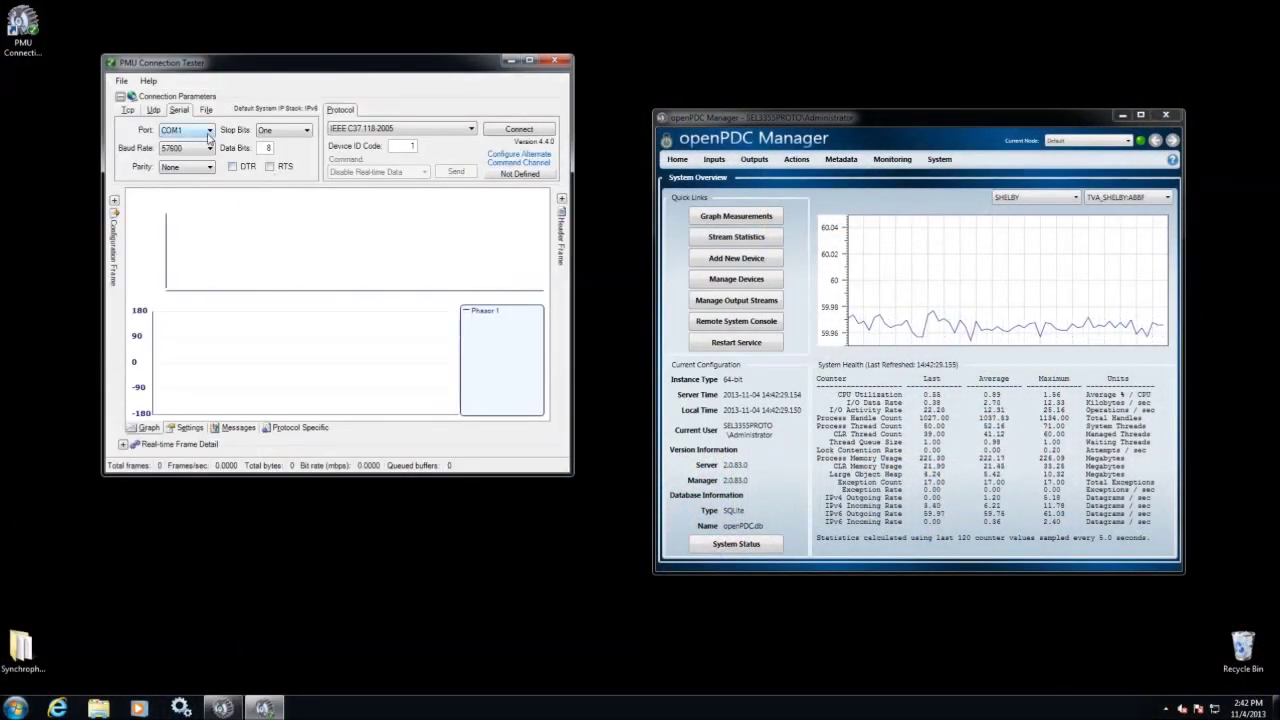
Step: Connect to the serial PMU on COM1 at 57600 baud, watch the live graph, then disconnect
{"action": "left_click", "coordinate": [208, 133]}
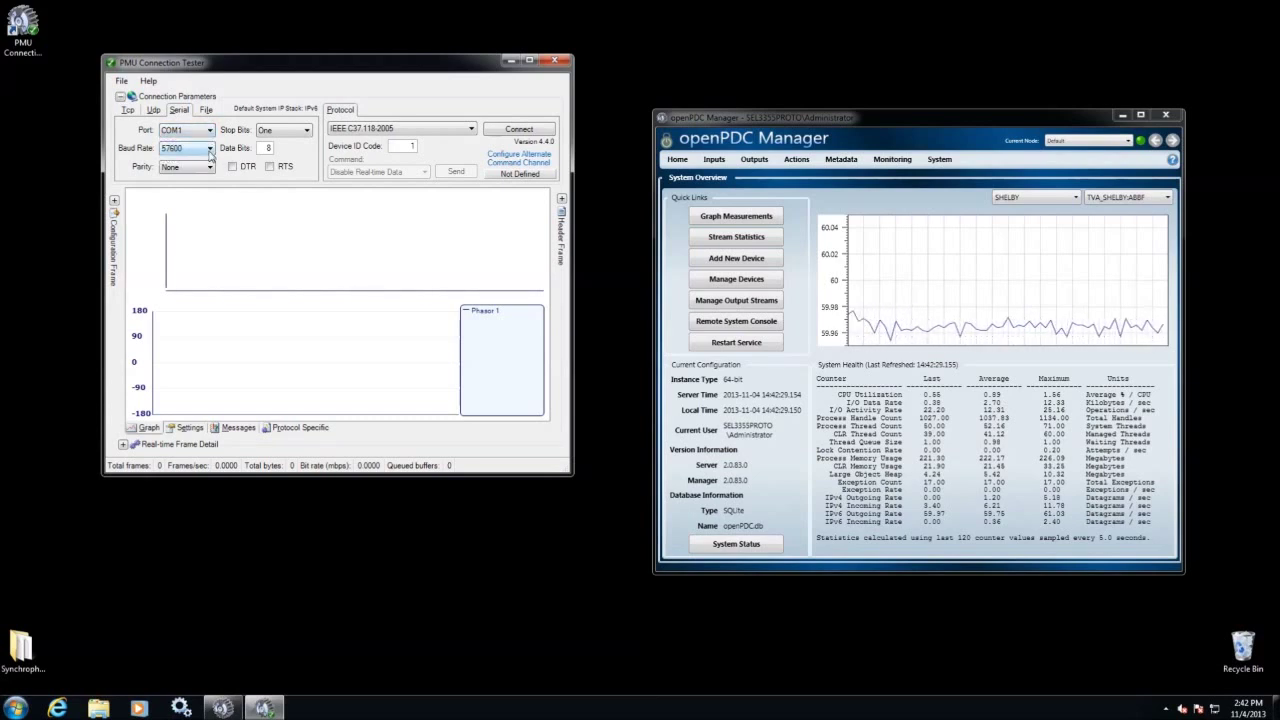
{"action": "left_click", "coordinate": [210, 150]}
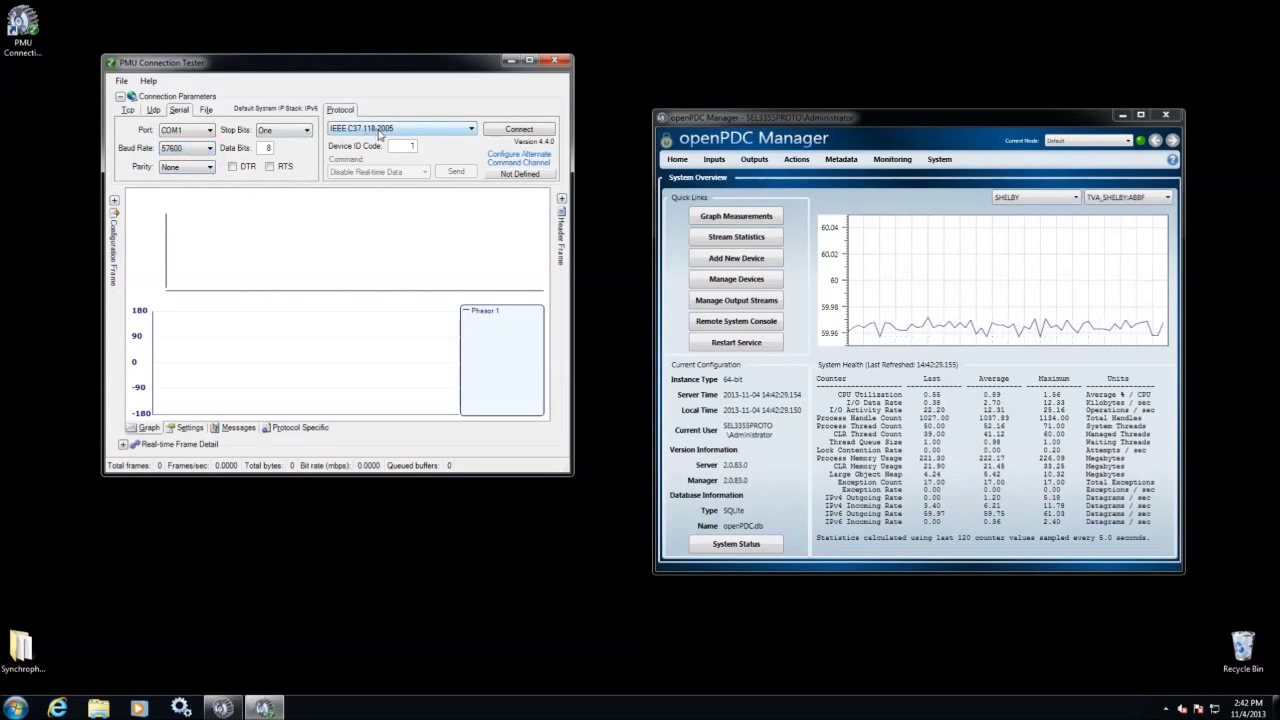
{"action": "left_click", "coordinate": [520, 133]}
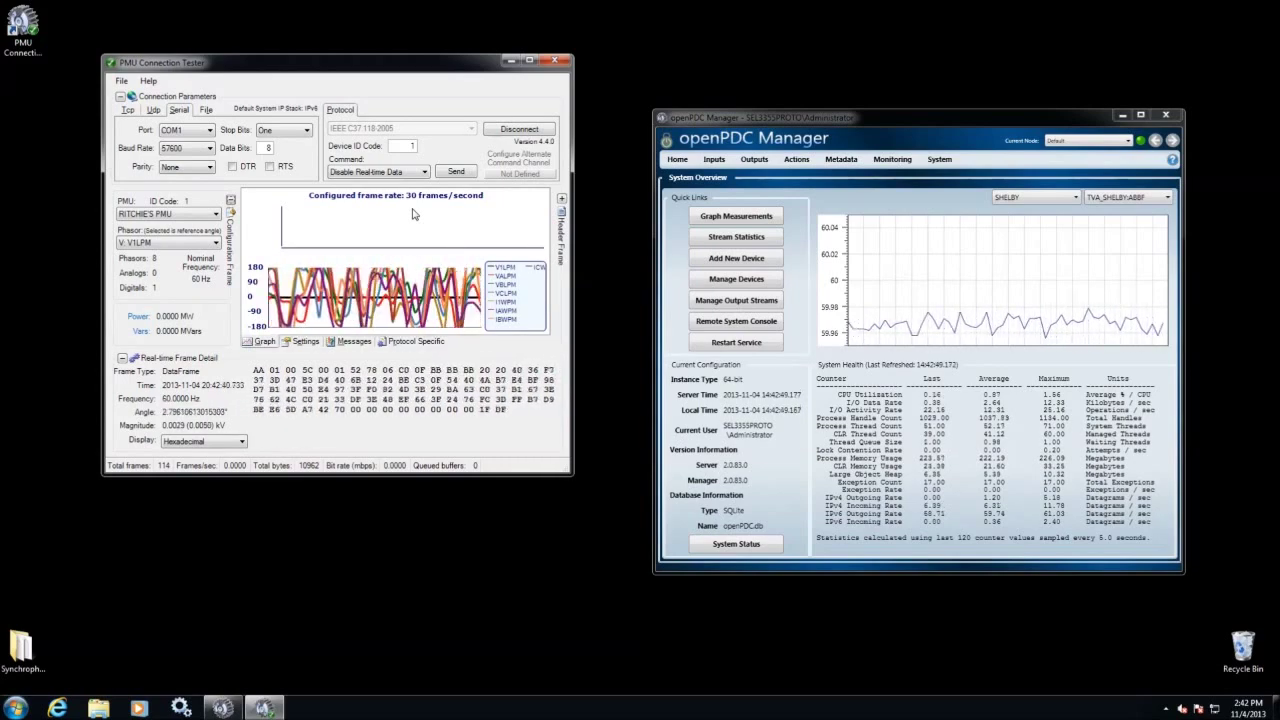
{"action": "left_click", "coordinate": [519, 131]}
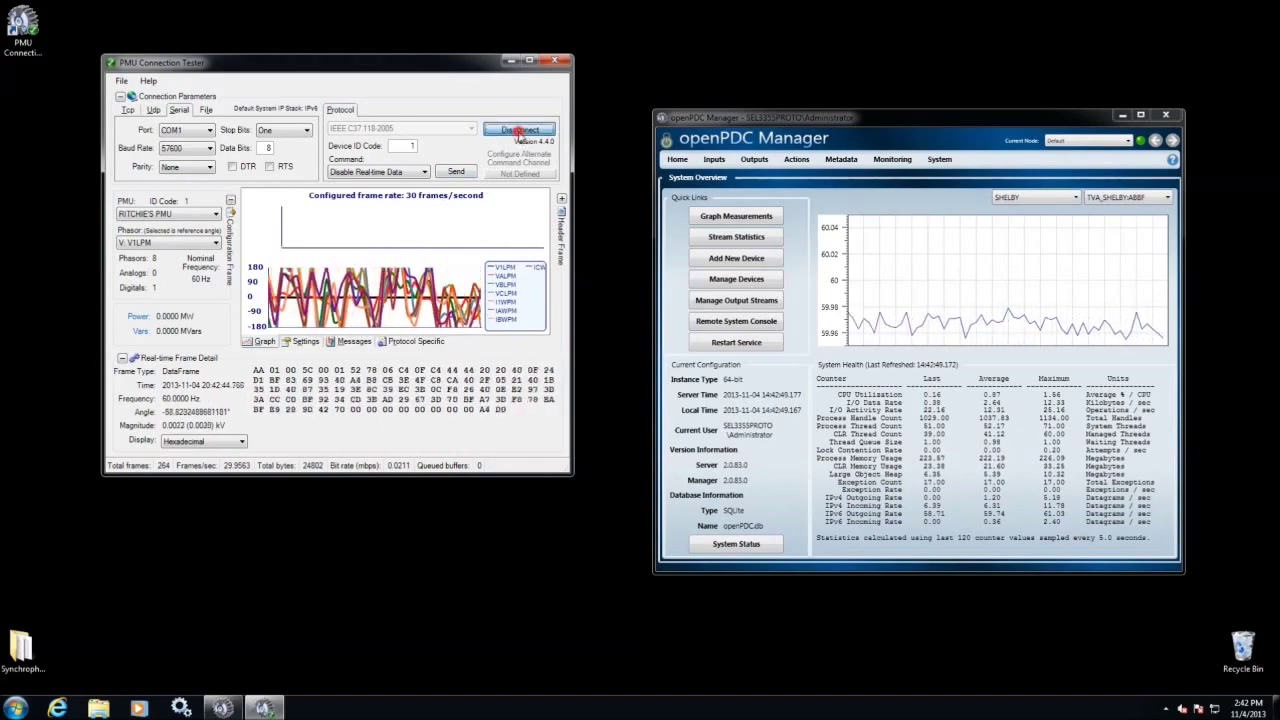
Step: Close PMU Connection Tester and start adding a new input device in openPDC Manager
{"action": "left_click", "coordinate": [555, 61]}
{"action": "left_click_drag", "start_coordinate": [786, 120], "coordinate": [517, 70]}
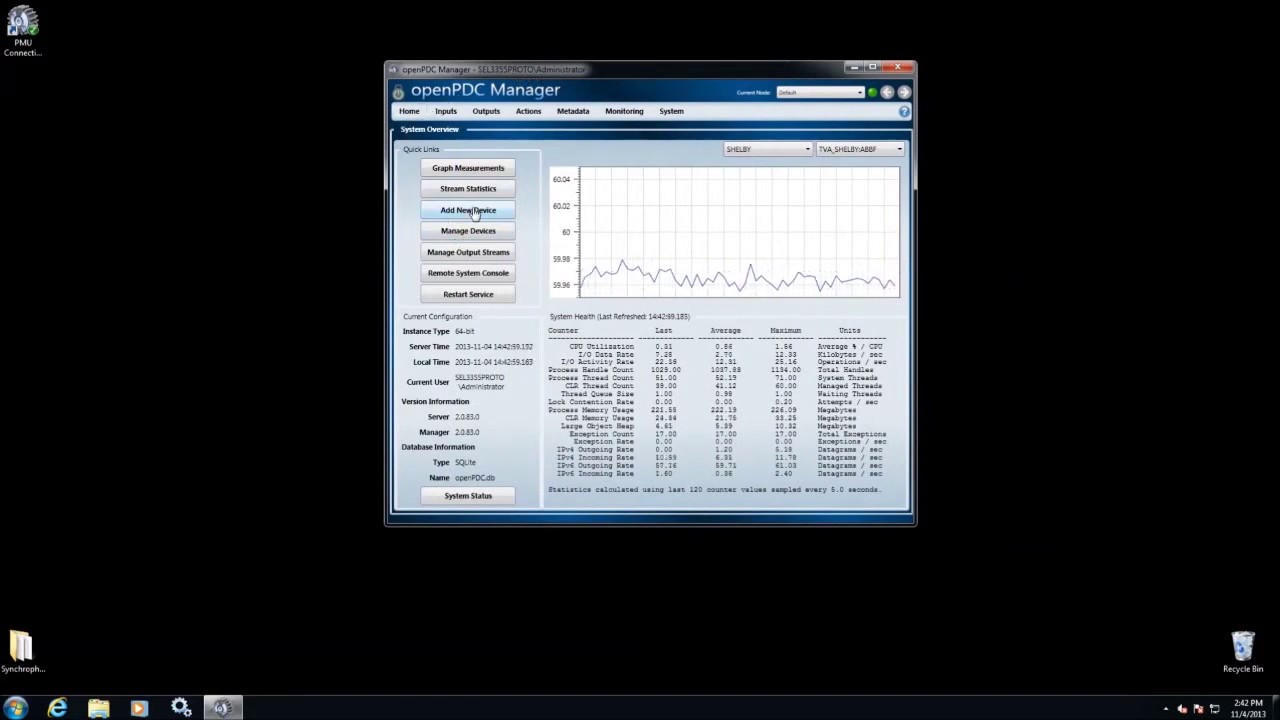
{"action": "left_click", "coordinate": [474, 212]}
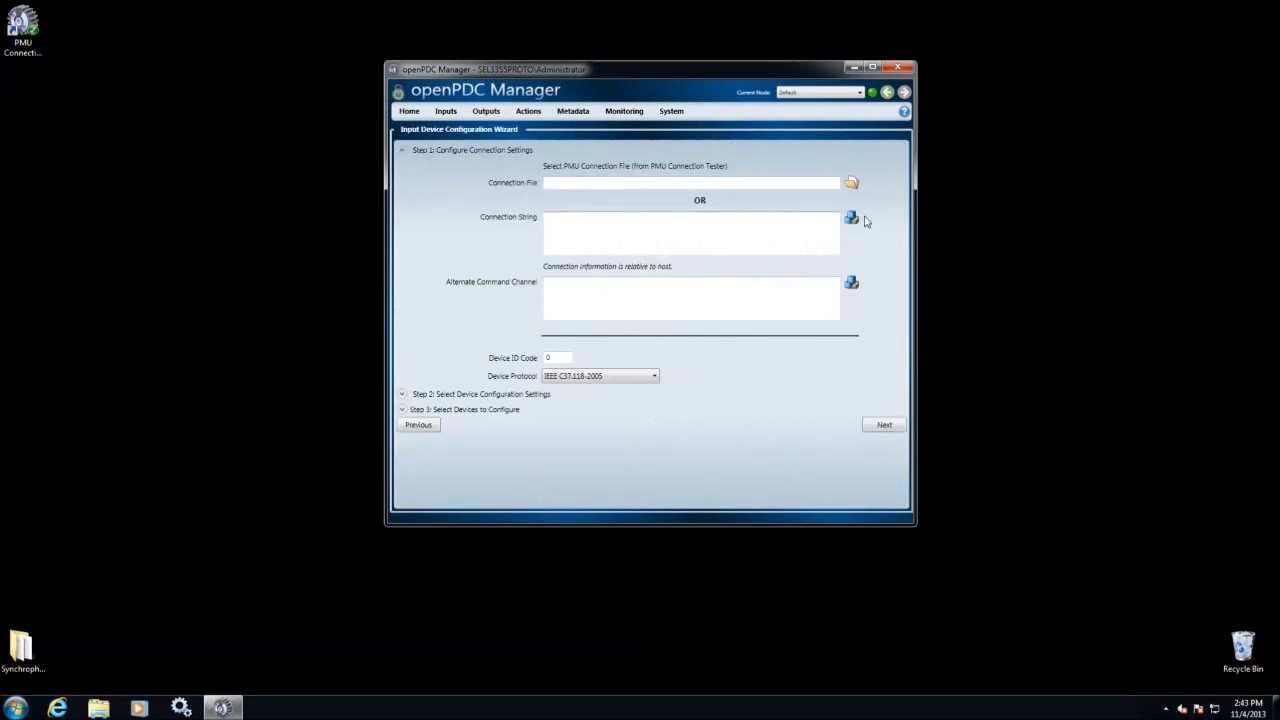
Step: Build a serial COM1 connection string at 57600 baud and fill in the device ID code
{"action": "left_click", "coordinate": [852, 219]}
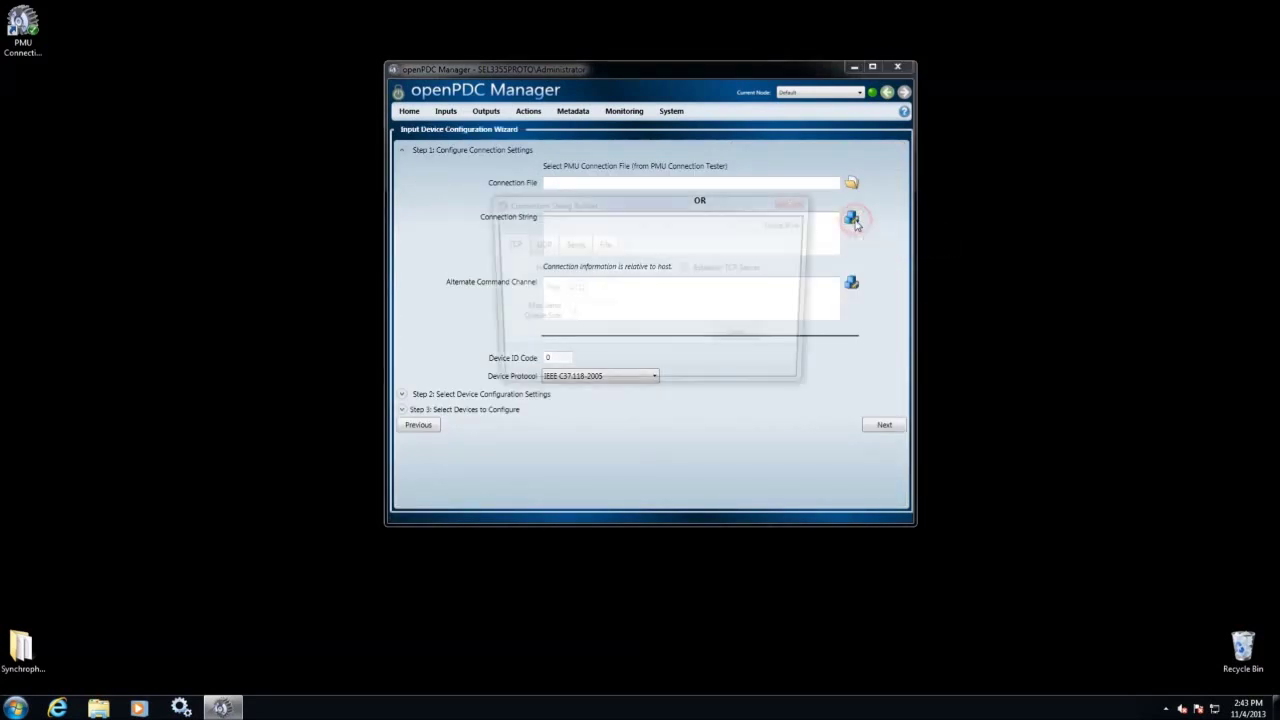
{"action": "left_click", "coordinate": [570, 245]}
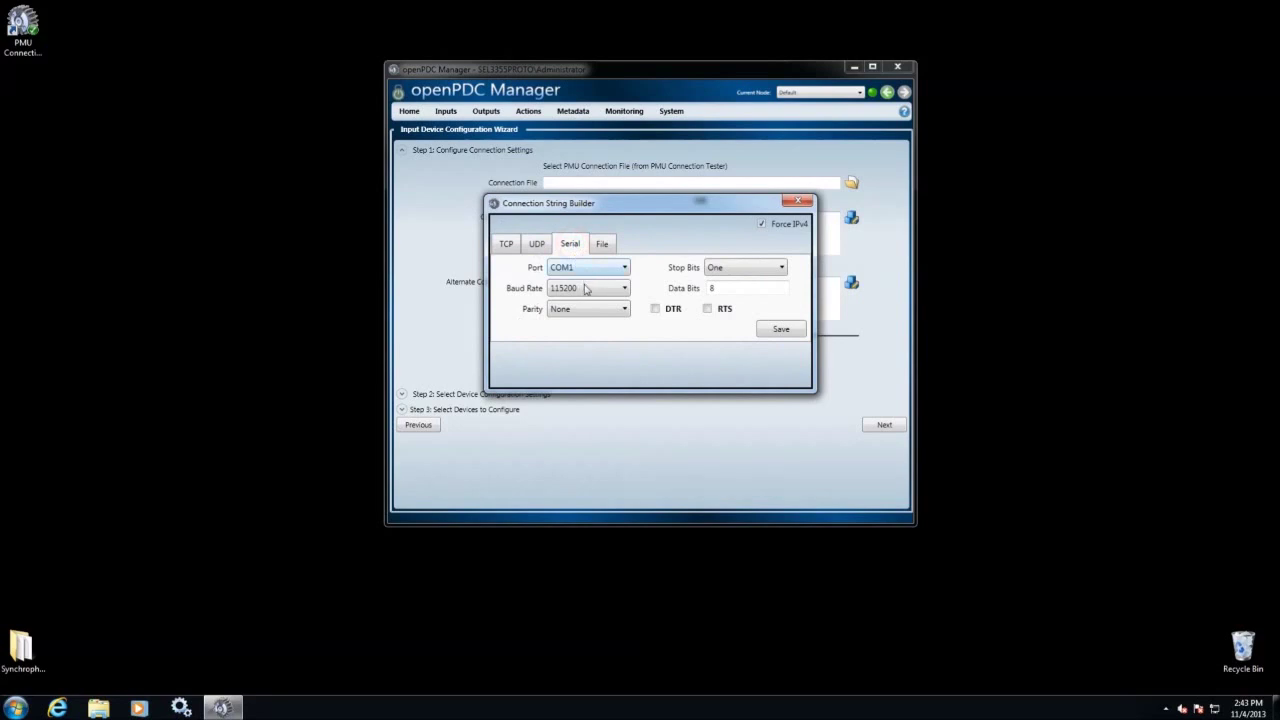
{"action": "left_click", "coordinate": [589, 289]}
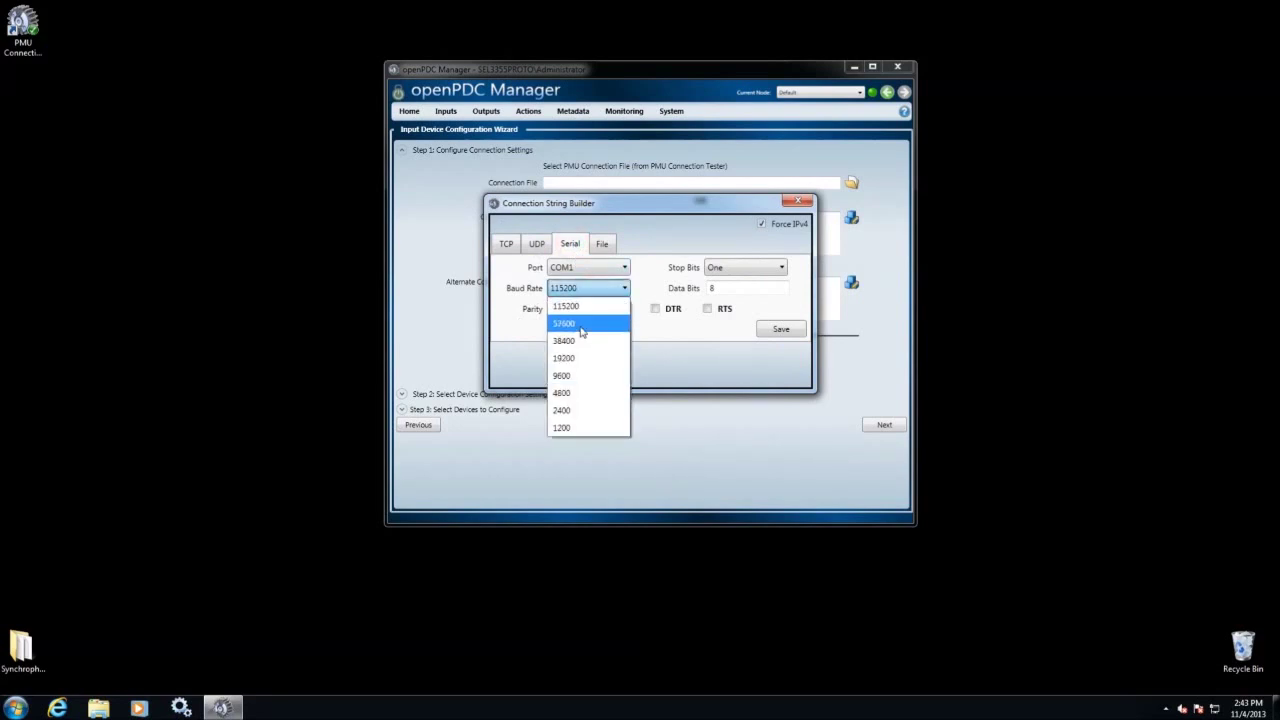
{"action": "left_click", "coordinate": [582, 328]}
{"action": "left_click", "coordinate": [779, 331]}
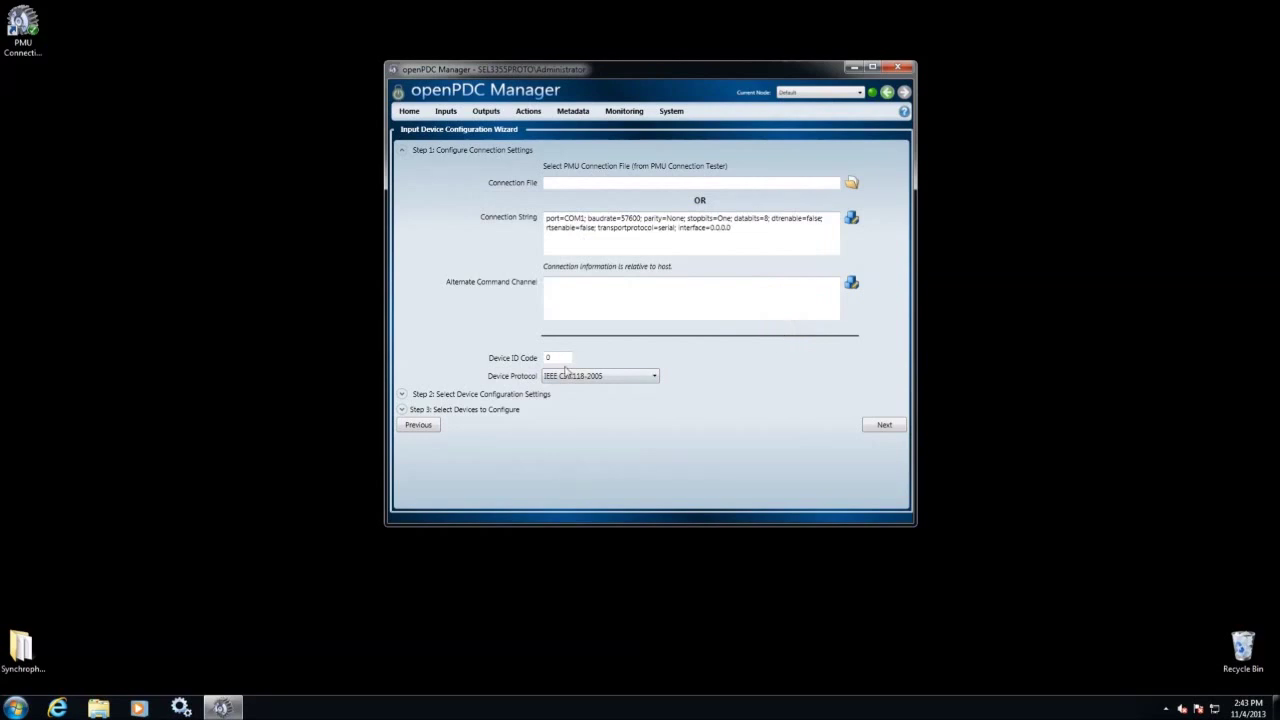
{"action": "left_click", "coordinate": [560, 357]}
Step: Request the PMU's configuration, then finish and save RITCHIESPMU as a new device
{"action": "left_click", "coordinate": [890, 430]}
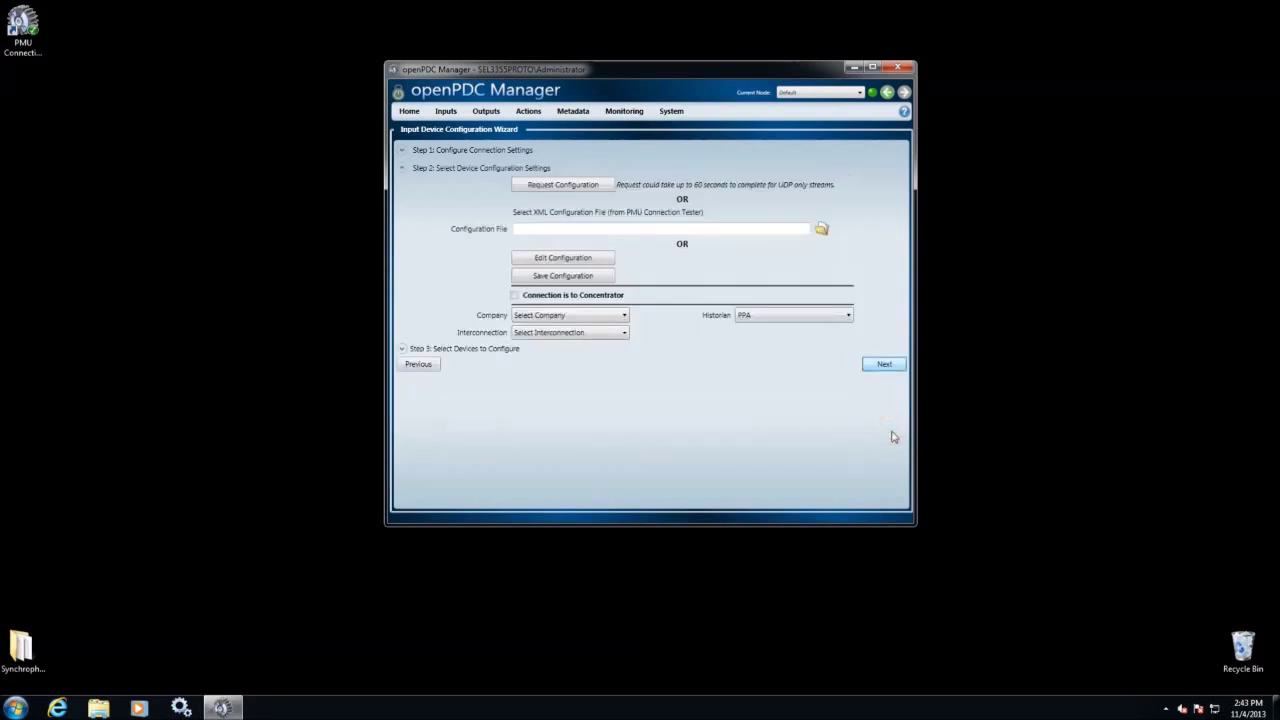
{"action": "left_click", "coordinate": [579, 190]}
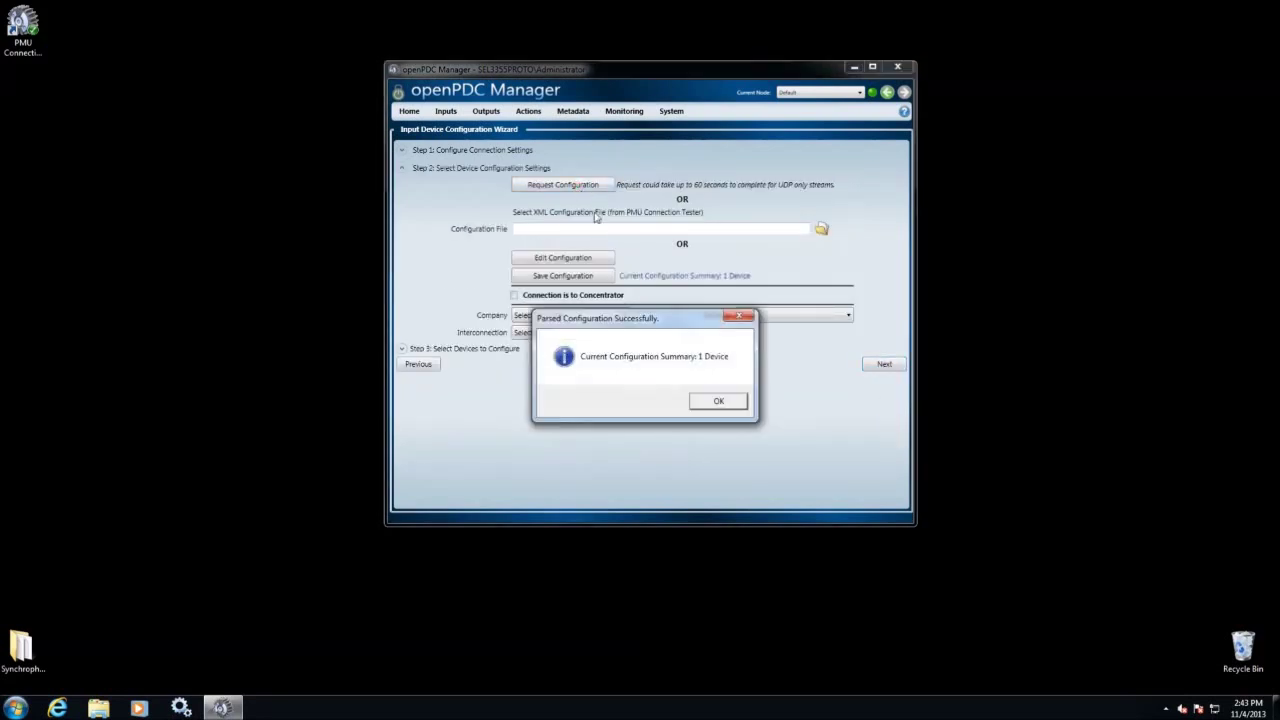
{"action": "left_click", "coordinate": [720, 402]}
{"action": "left_click", "coordinate": [884, 365]}
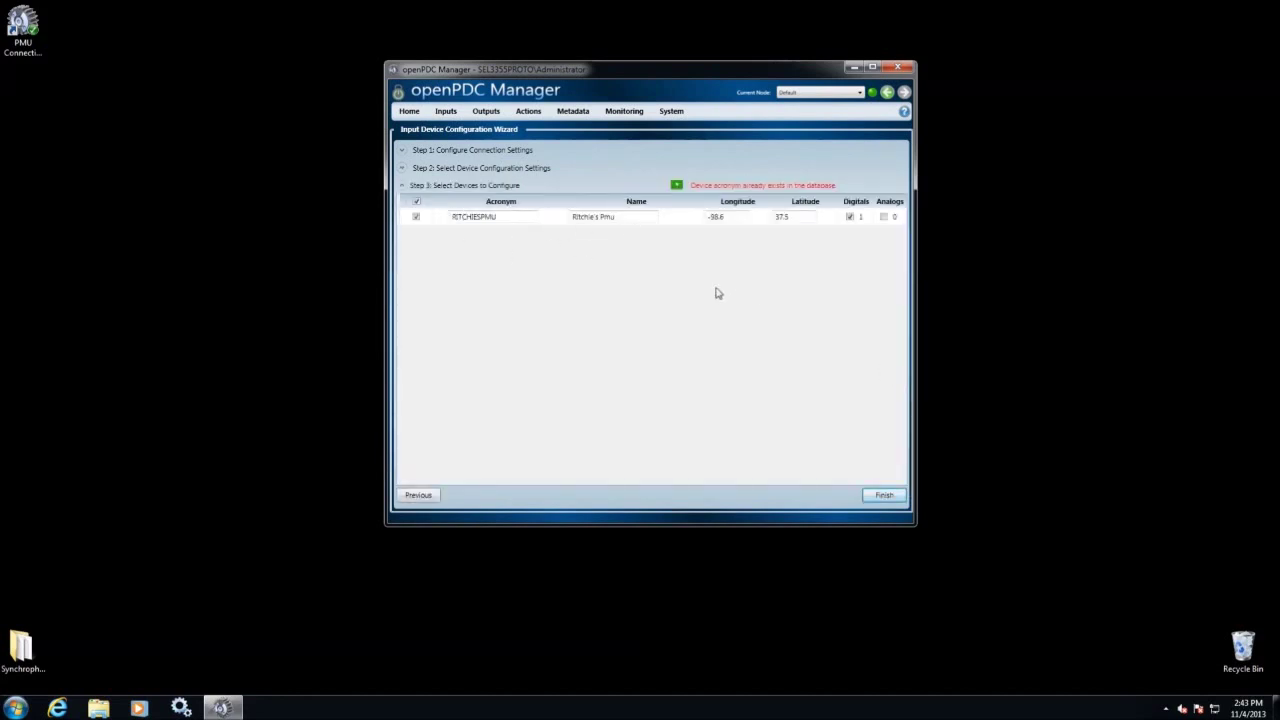
{"action": "left_click", "coordinate": [885, 497]}
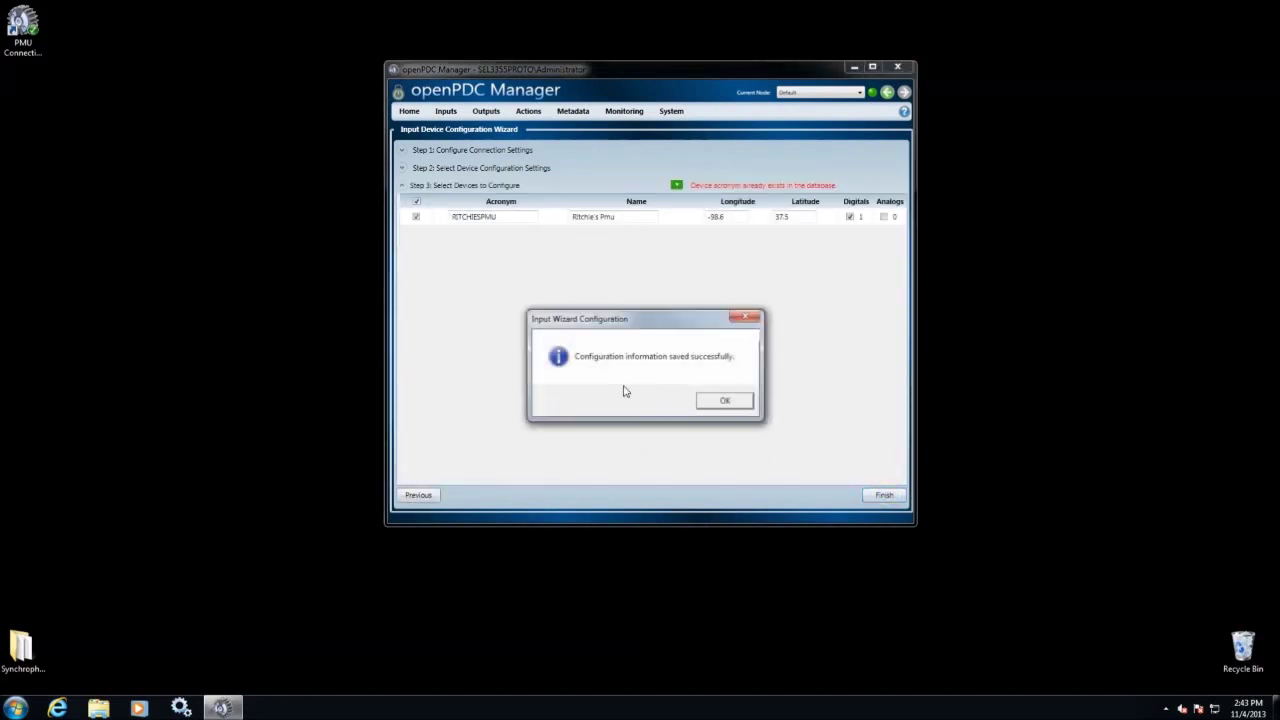
{"action": "left_click", "coordinate": [732, 402]}
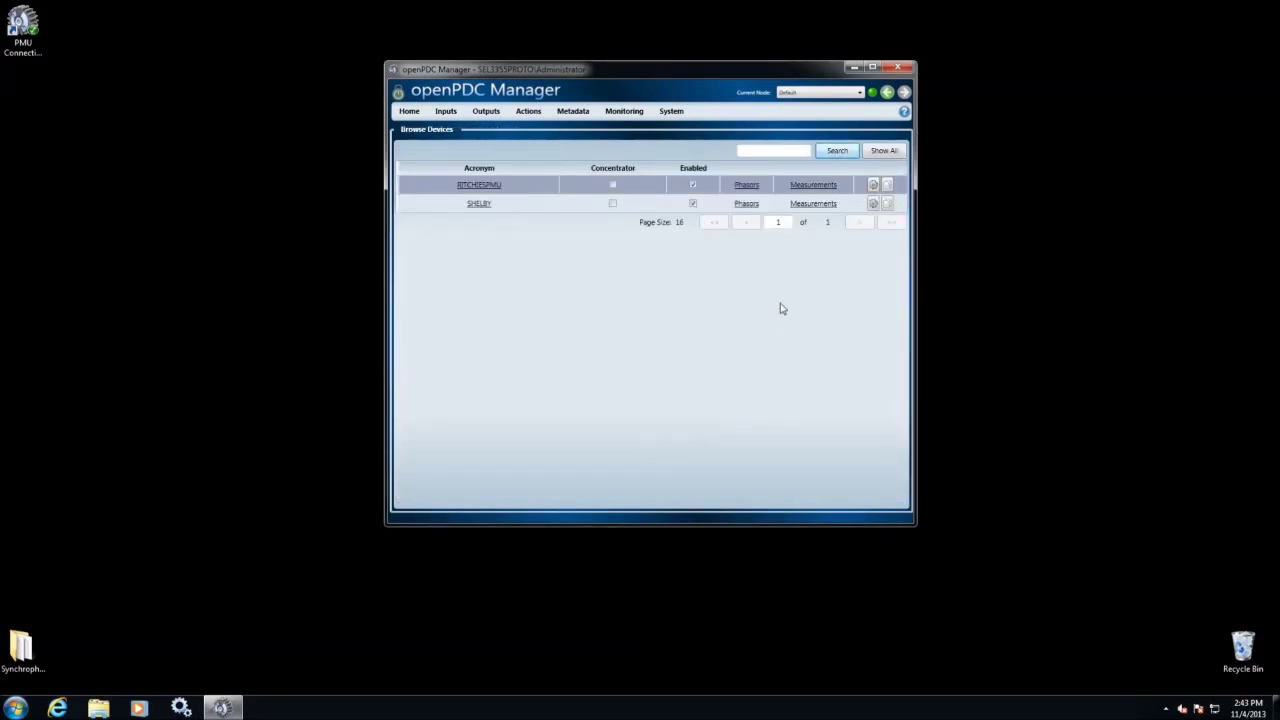
Step: Plot RITCHIESPMU-FQ, PA1 and PA2 in Monitoring > Graph Measurements
{"action": "left_click", "coordinate": [626, 112]}
{"action": "left_click", "coordinate": [668, 155]}
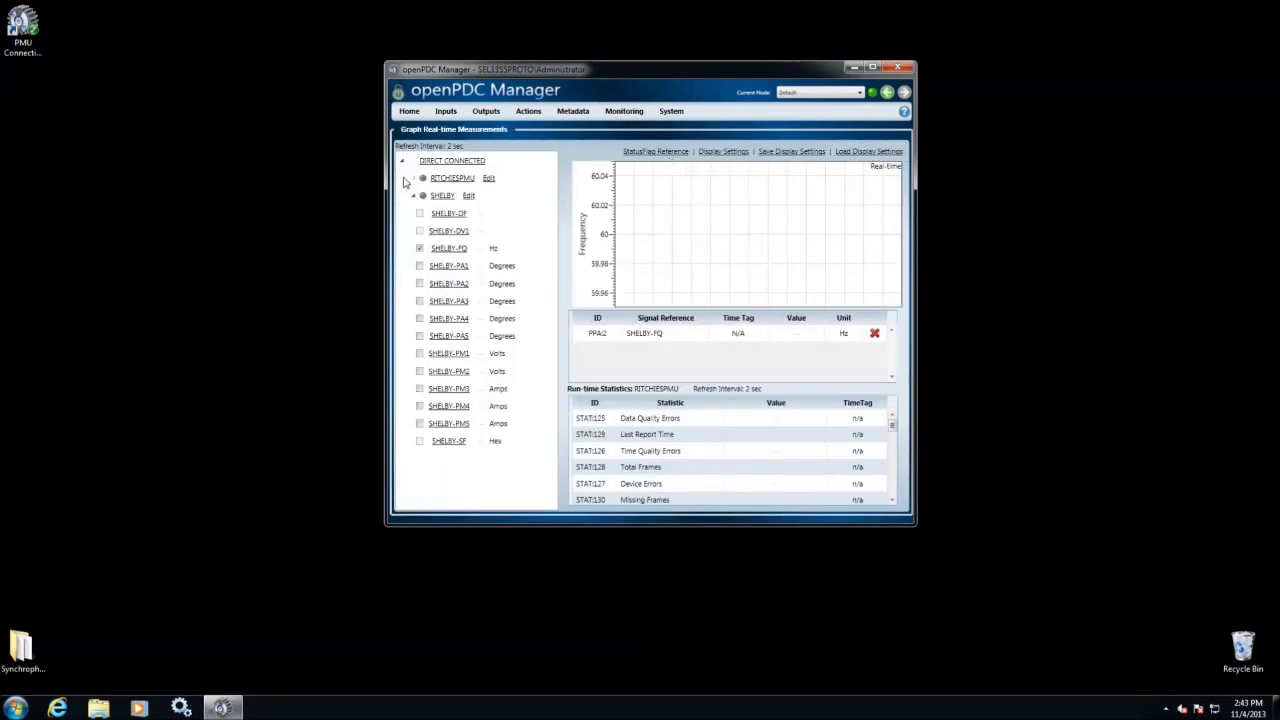
{"action": "left_click", "coordinate": [412, 178]}
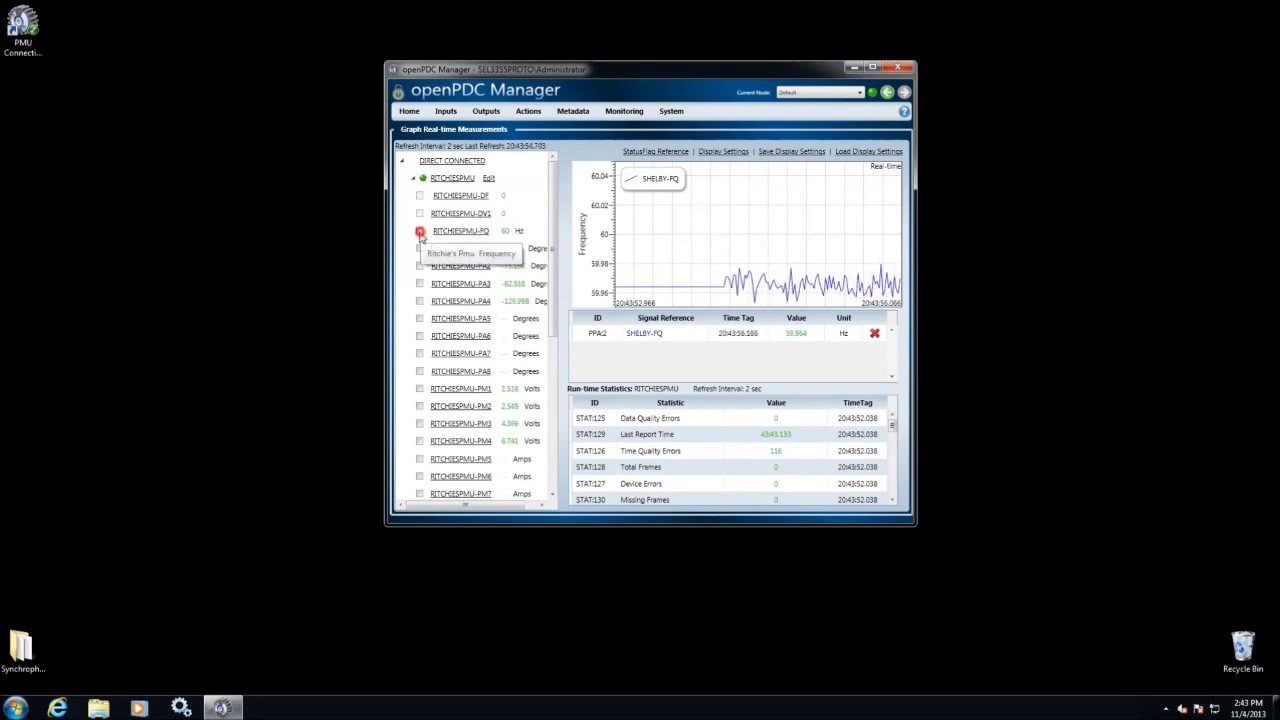
{"action": "left_click", "coordinate": [420, 231]}
{"action": "left_click", "coordinate": [420, 248]}
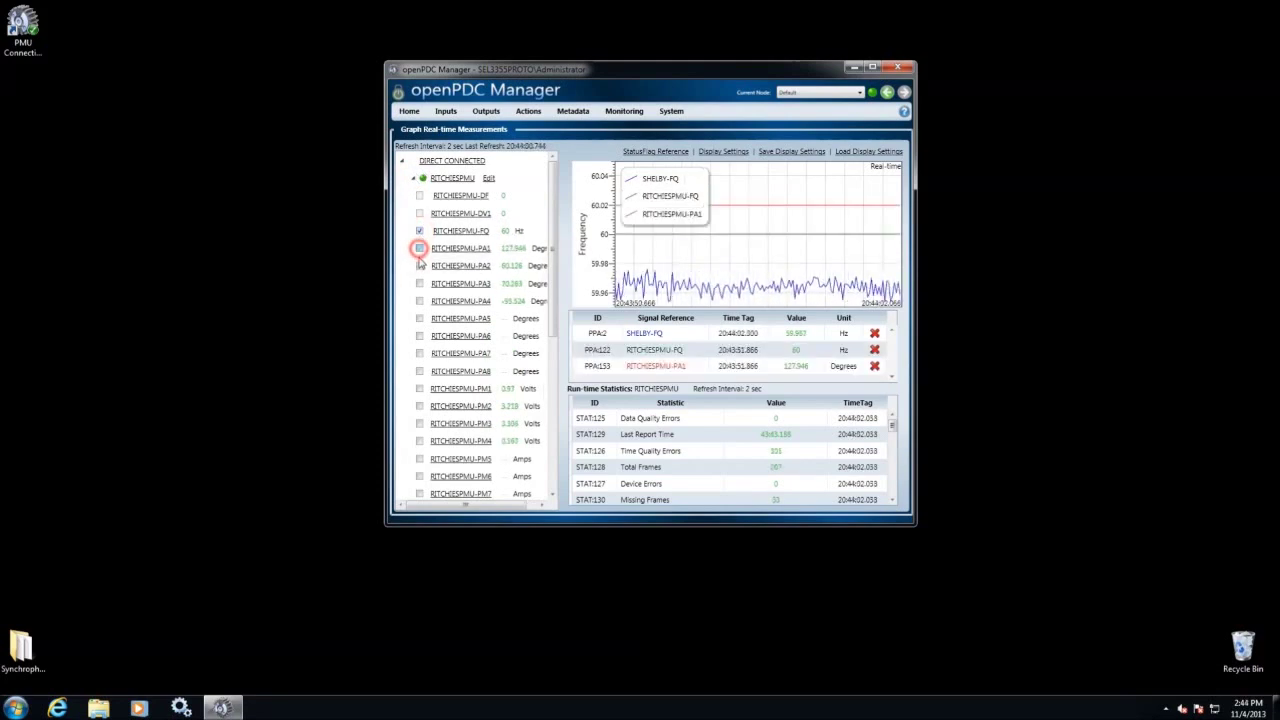
{"action": "left_click", "coordinate": [420, 265]}
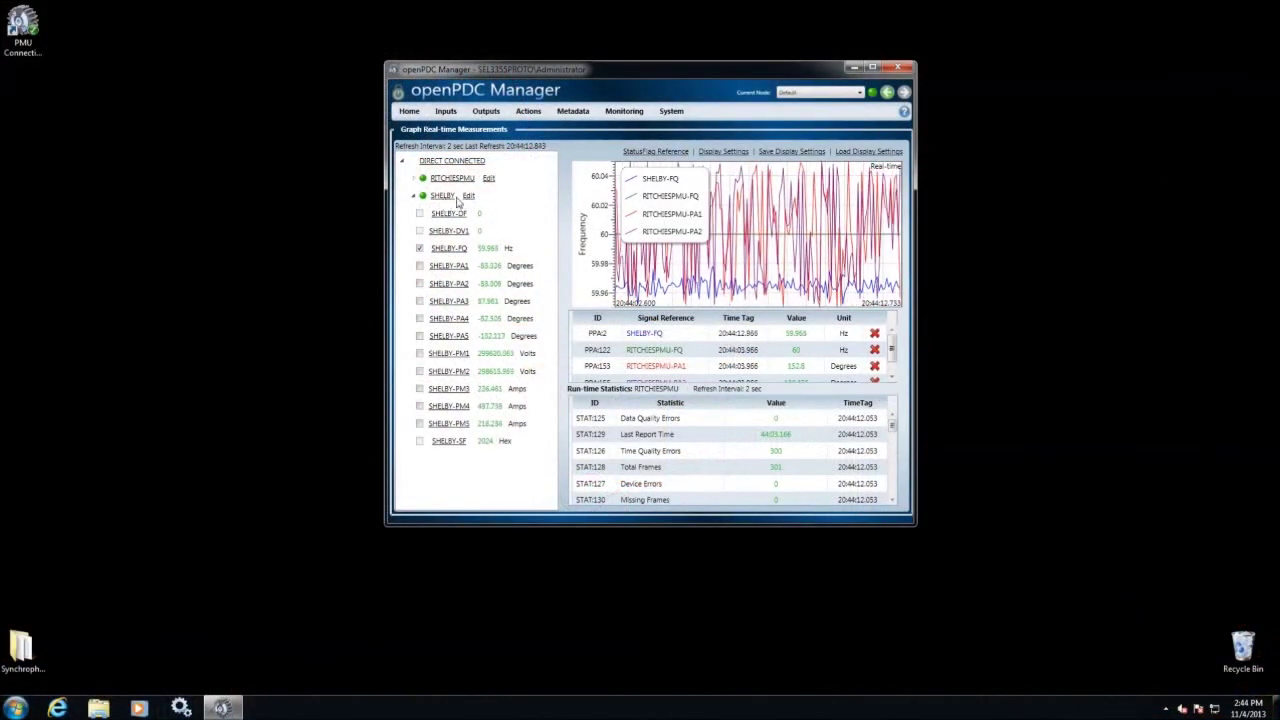
Step: Delete the SHELBY device from its edit screen and confirm with Yes
{"action": "left_click", "coordinate": [468, 195]}
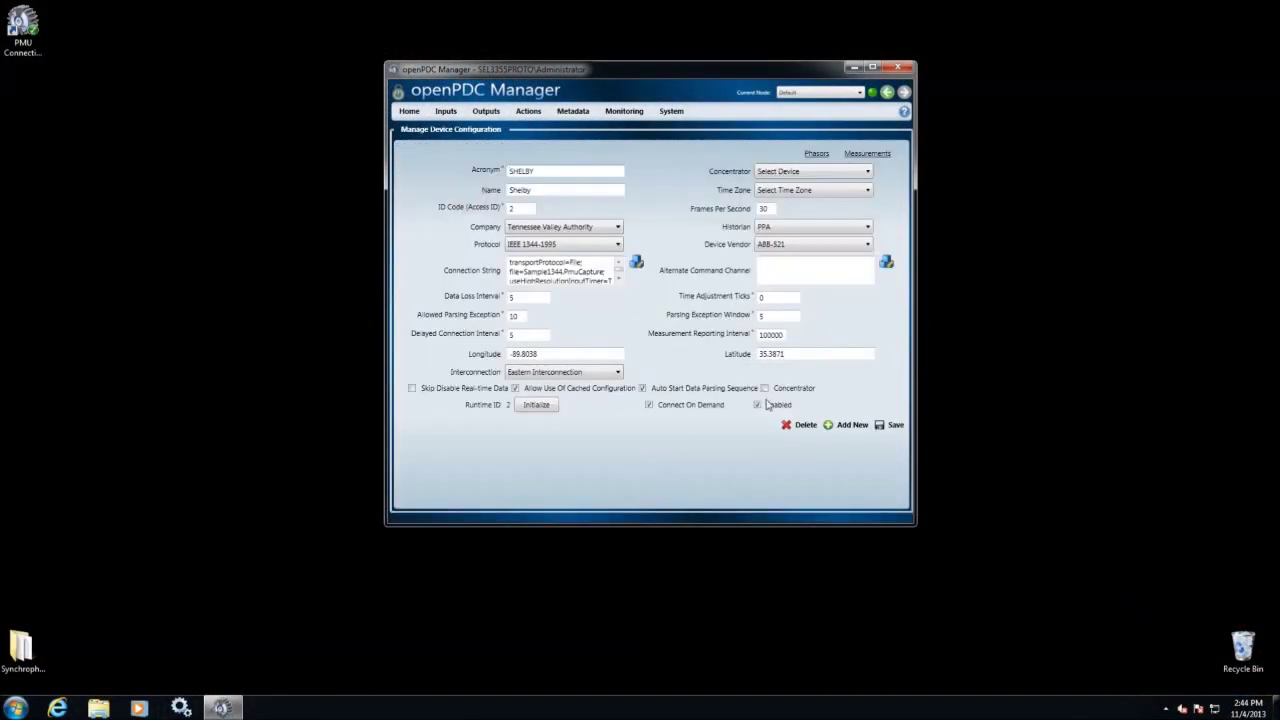
{"action": "left_click", "coordinate": [789, 428]}
{"action": "left_click", "coordinate": [665, 406]}
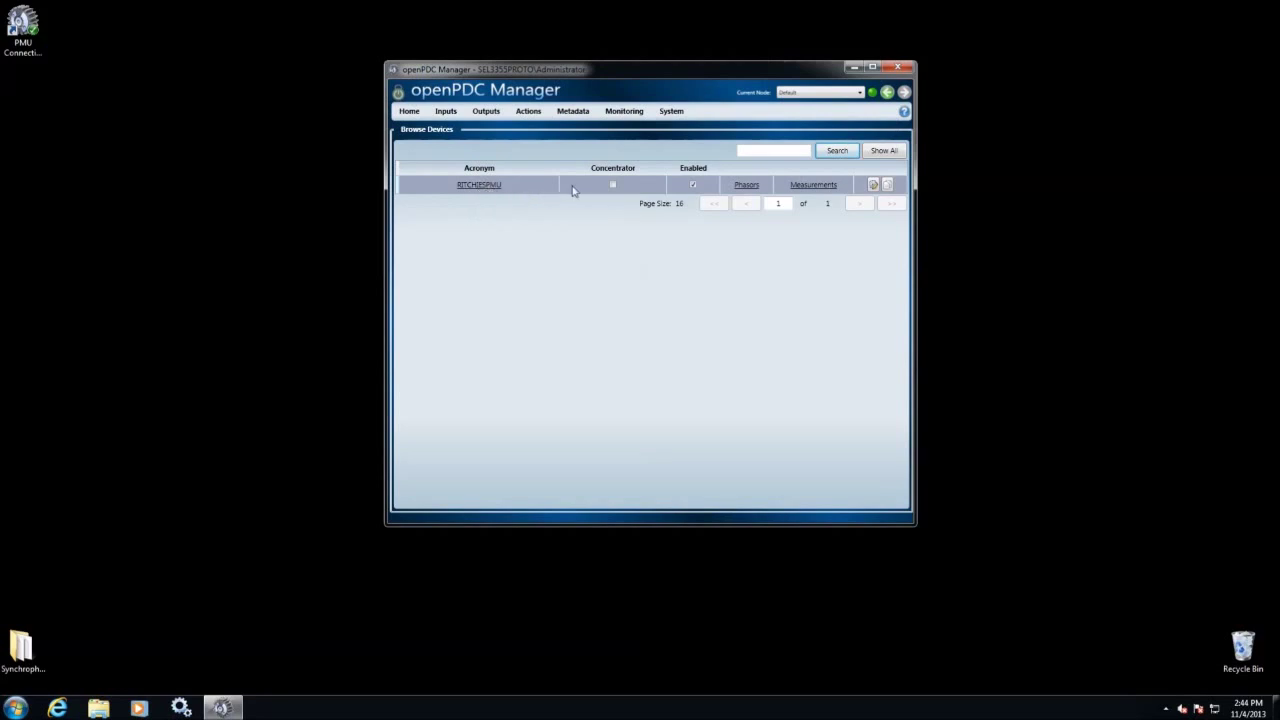
Step: Graph RITCHIESPMU's live frequency and two phase angles, then return Home to the device list
{"action": "left_click", "coordinate": [624, 111]}
{"action": "left_click", "coordinate": [640, 154]}
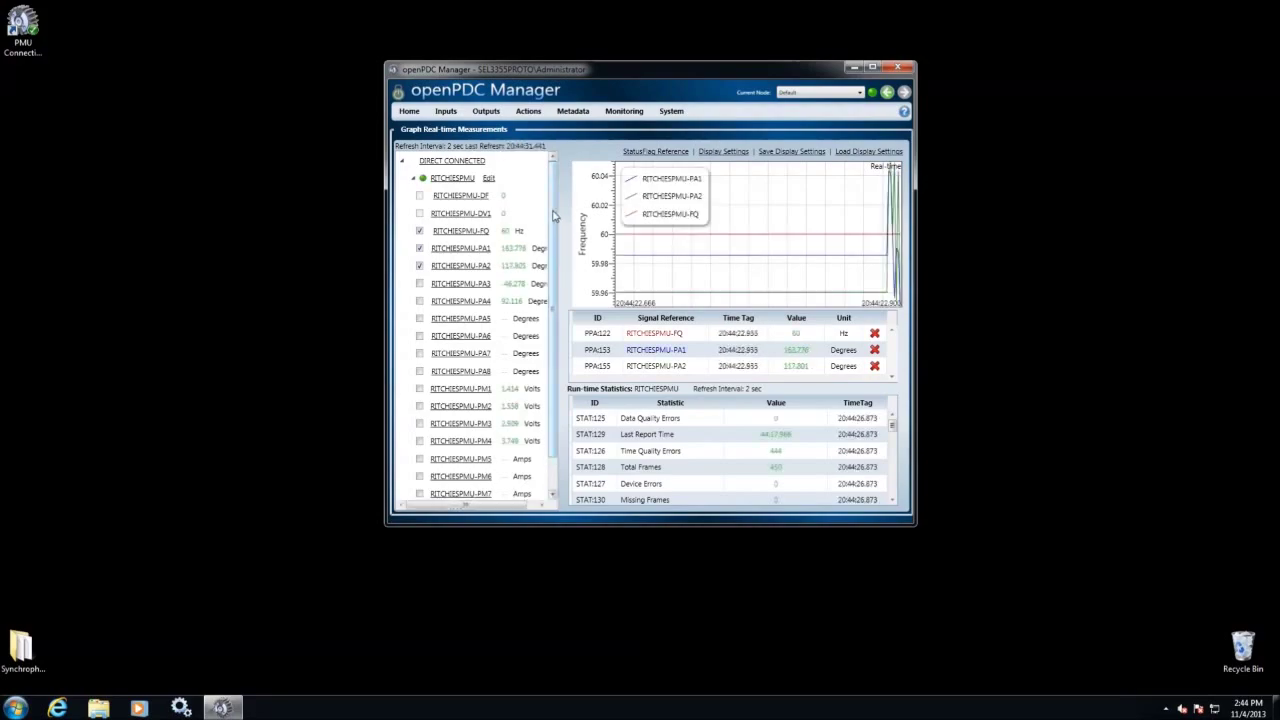
{"action": "left_click", "coordinate": [553, 218]}
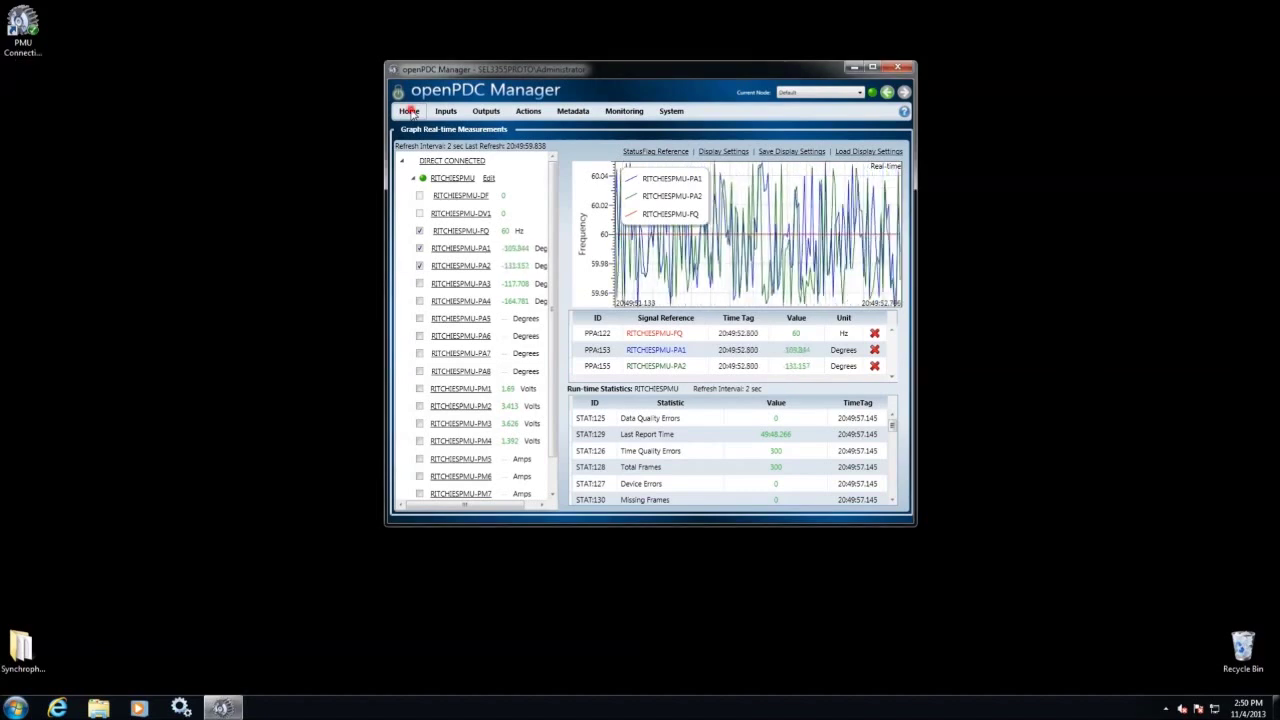
{"action": "left_click", "coordinate": [409, 111]}
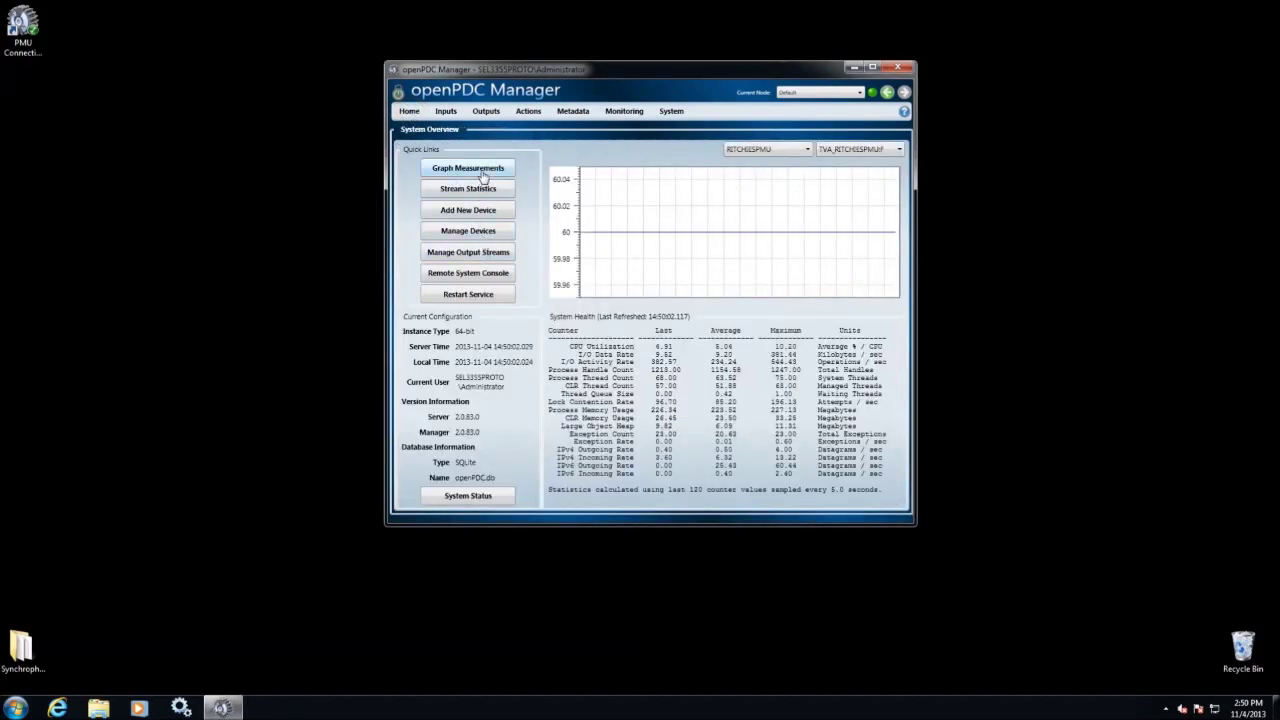
{"action": "left_click", "coordinate": [477, 229]}
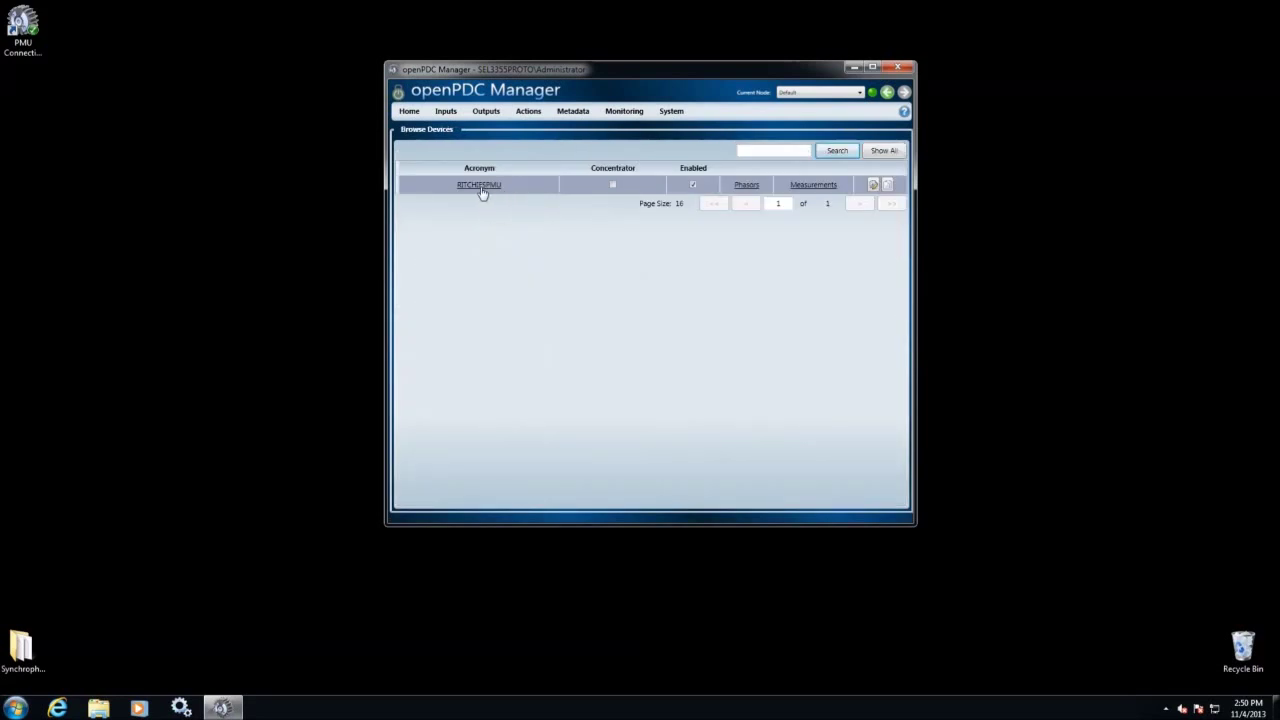
Step: Request fresh configuration from RITCHIESPMU and re-save it with its eight voltage and current phasors
{"action": "left_click", "coordinate": [873, 186]}
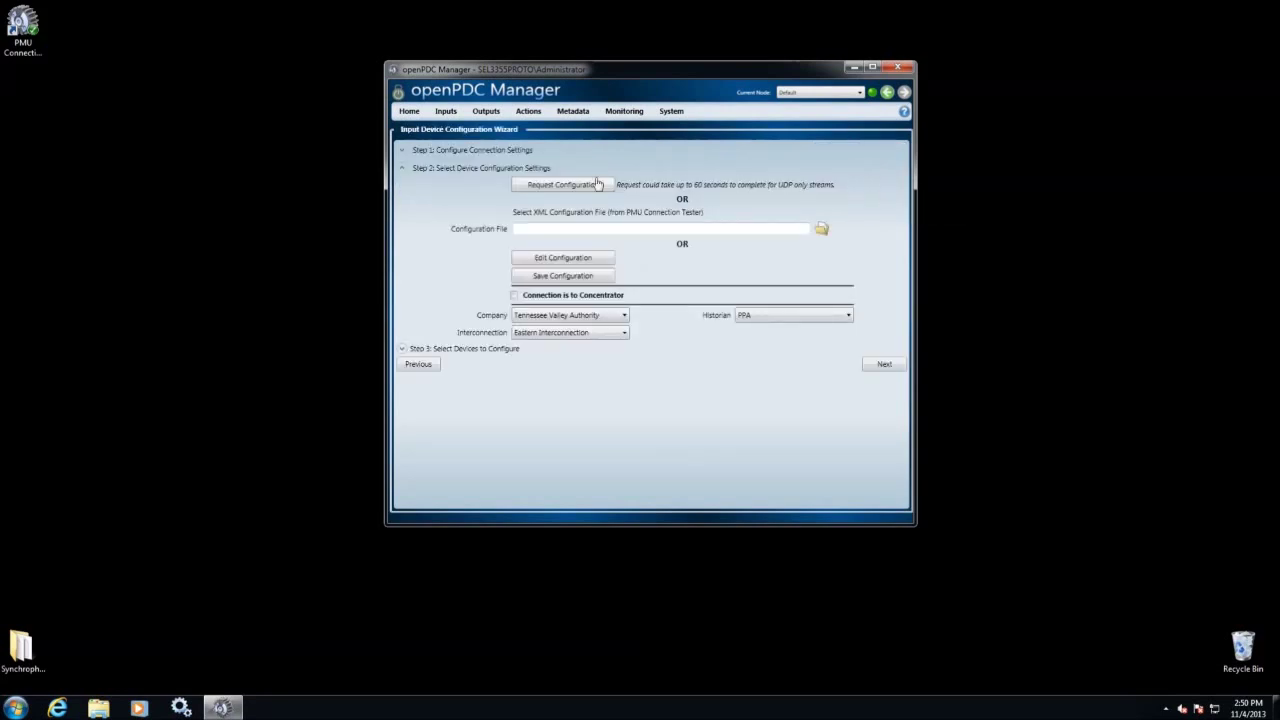
{"action": "left_click", "coordinate": [560, 190]}
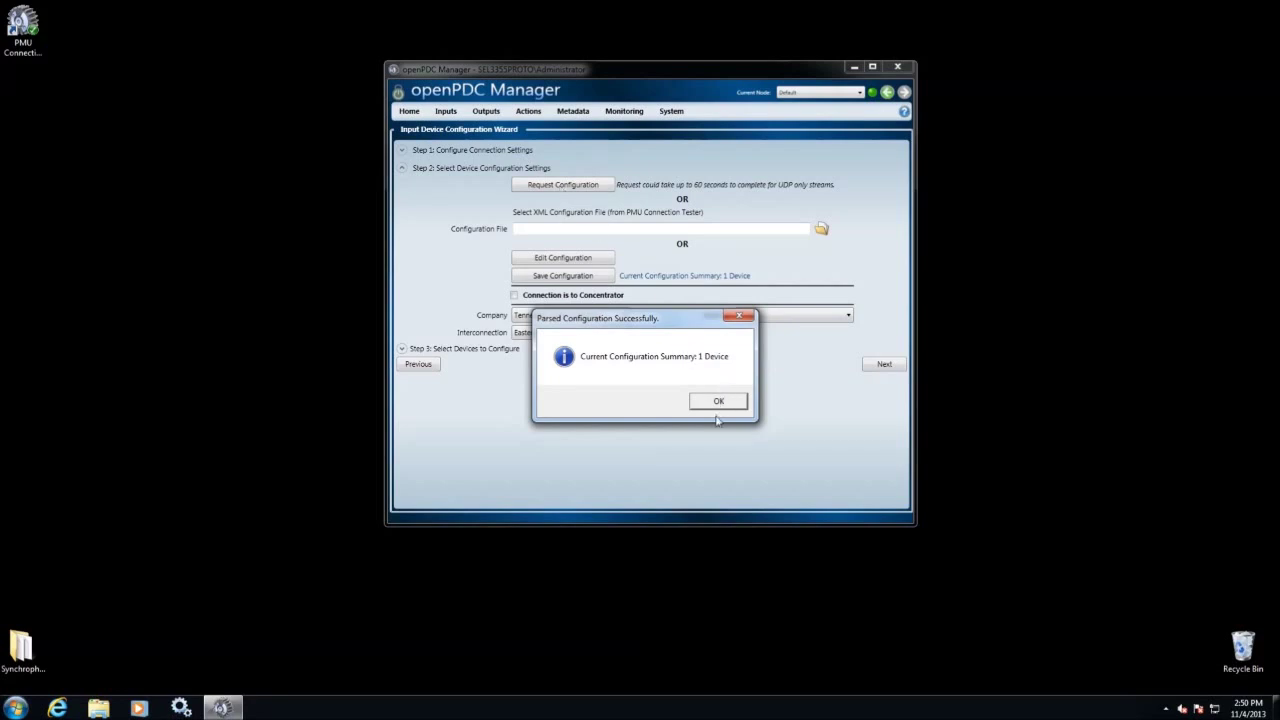
{"action": "left_click", "coordinate": [718, 402]}
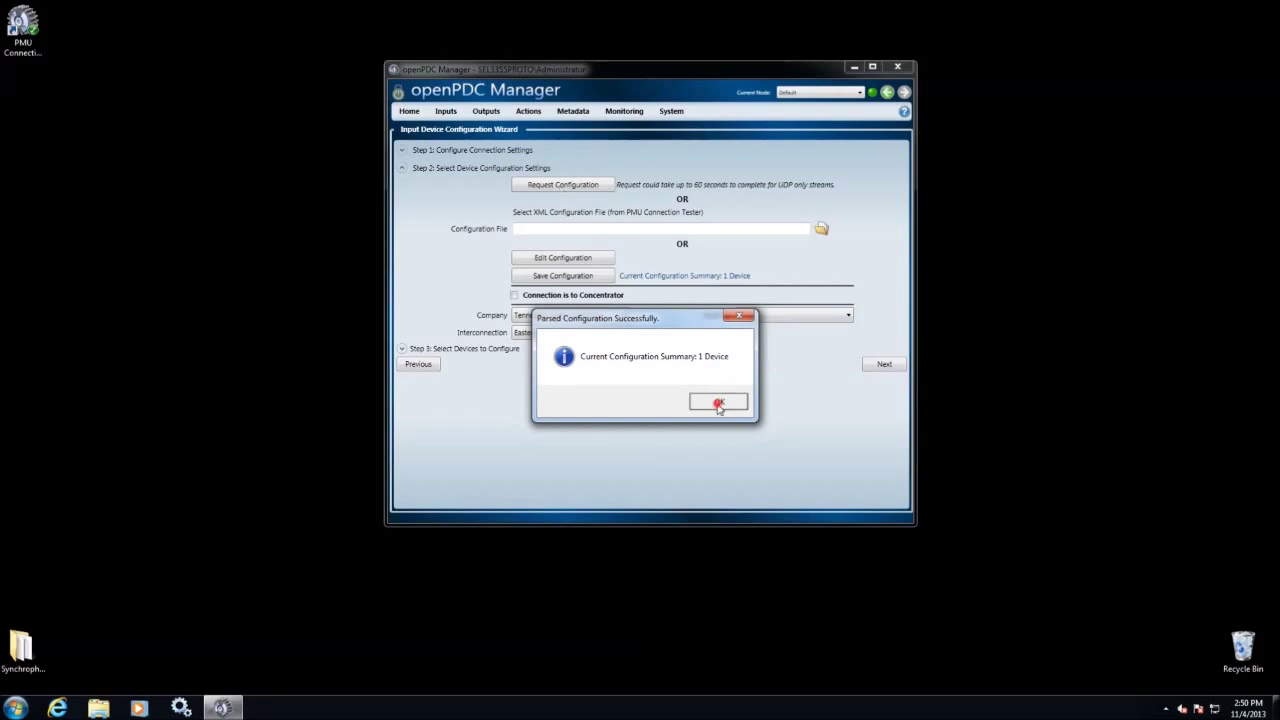
{"action": "left_click", "coordinate": [893, 369]}
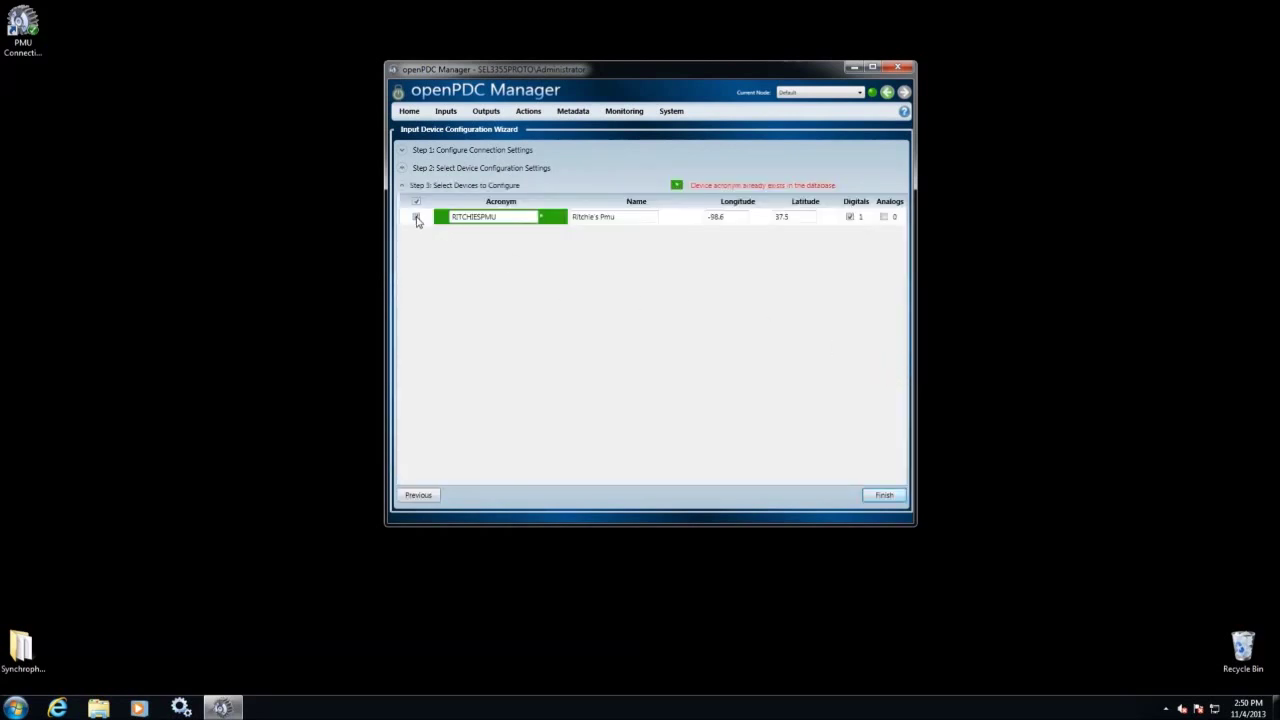
{"action": "left_click", "coordinate": [417, 218]}
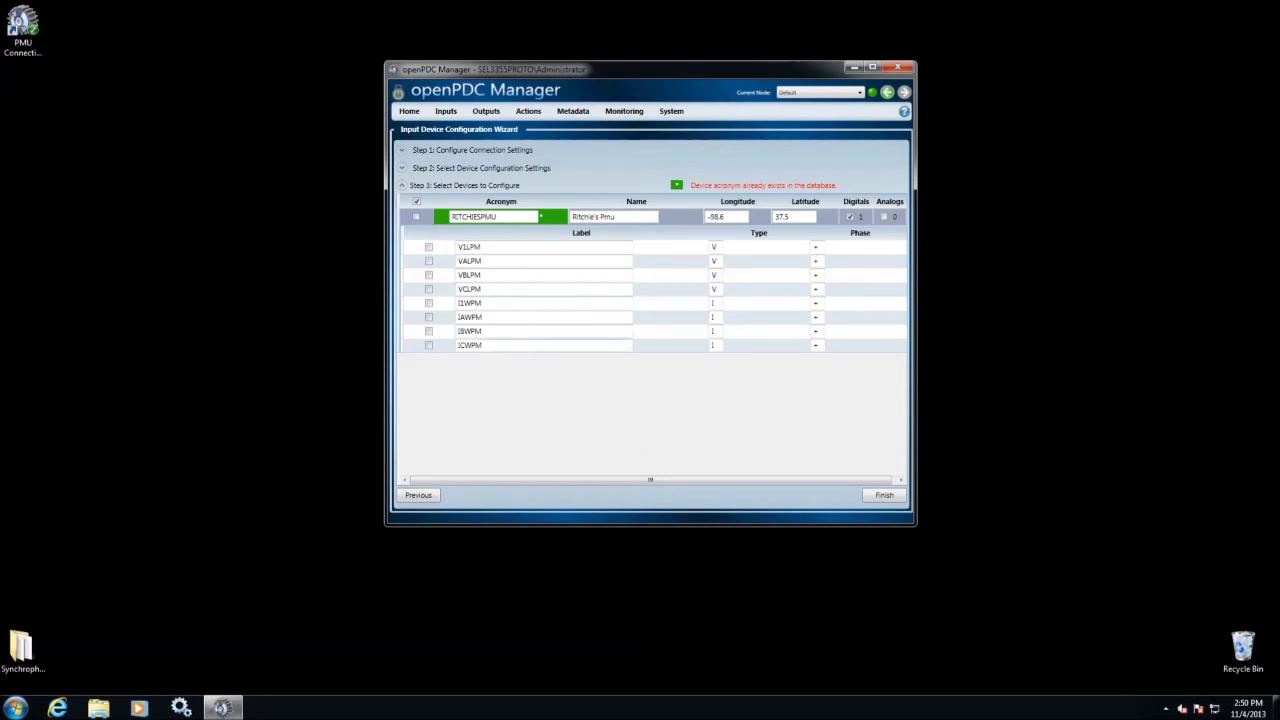
{"action": "left_click", "coordinate": [875, 495]}
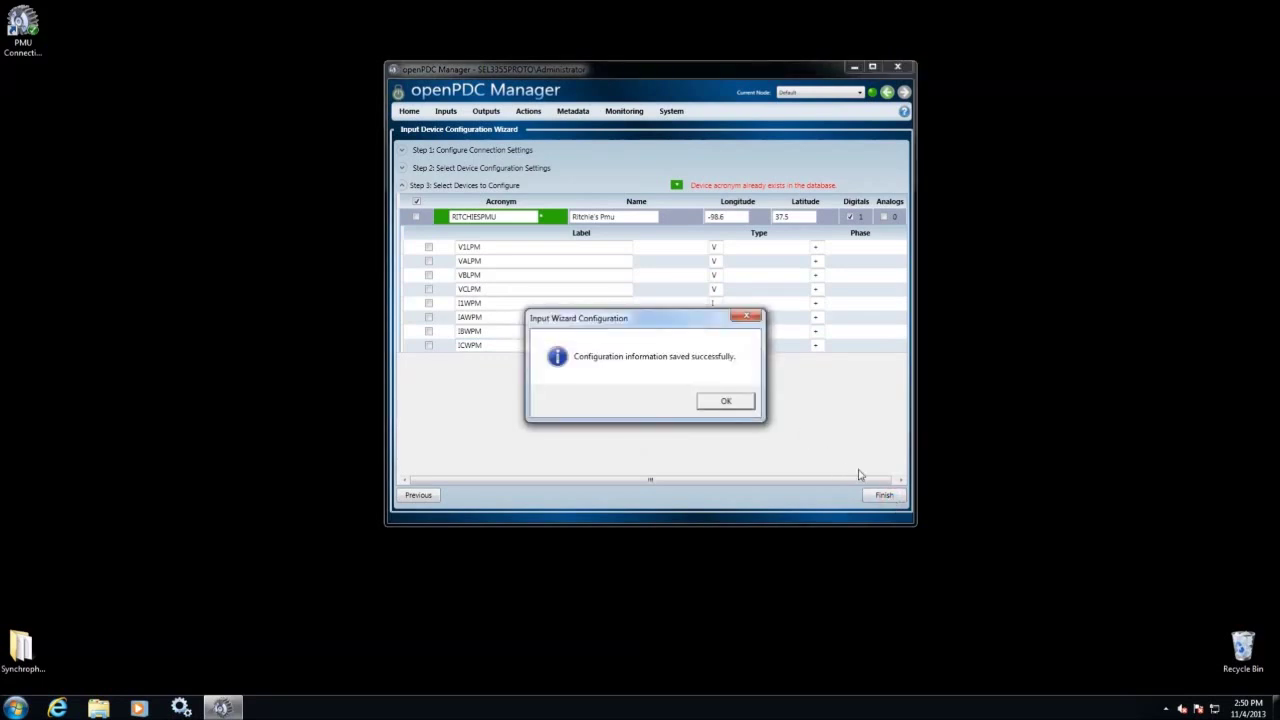
{"action": "left_click", "coordinate": [726, 401]}
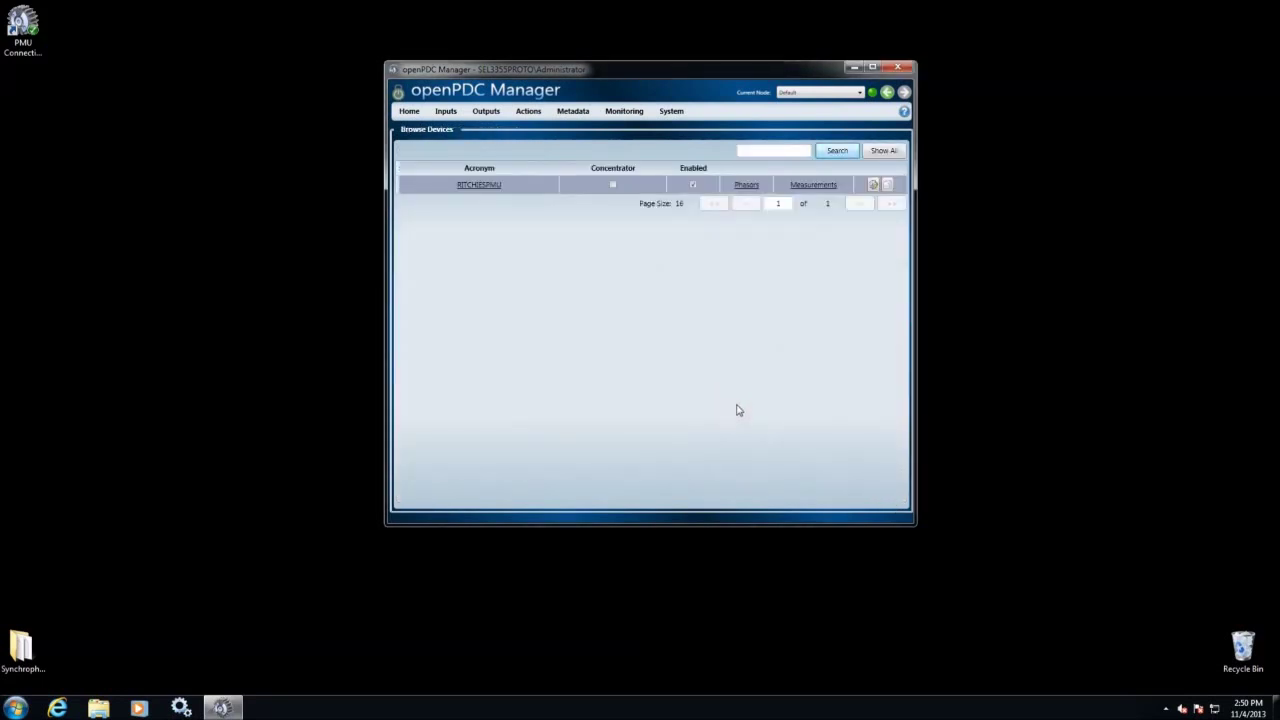